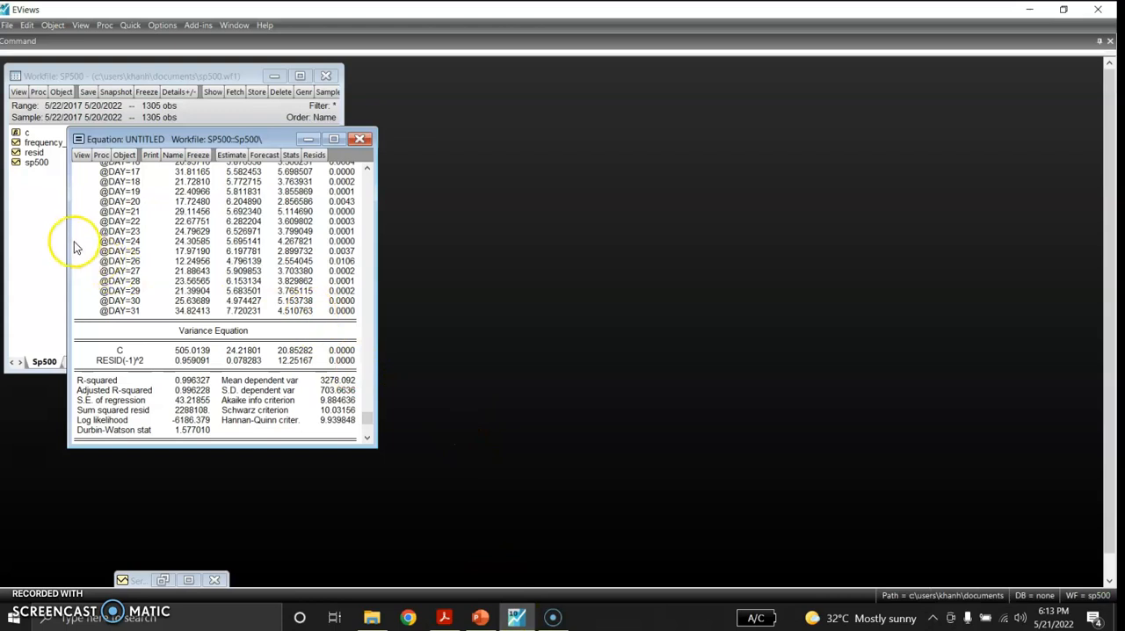
- Bring the SP500 workfile forward, move it clear of the equation results, and open the sp500 series
left_click(54, 234)
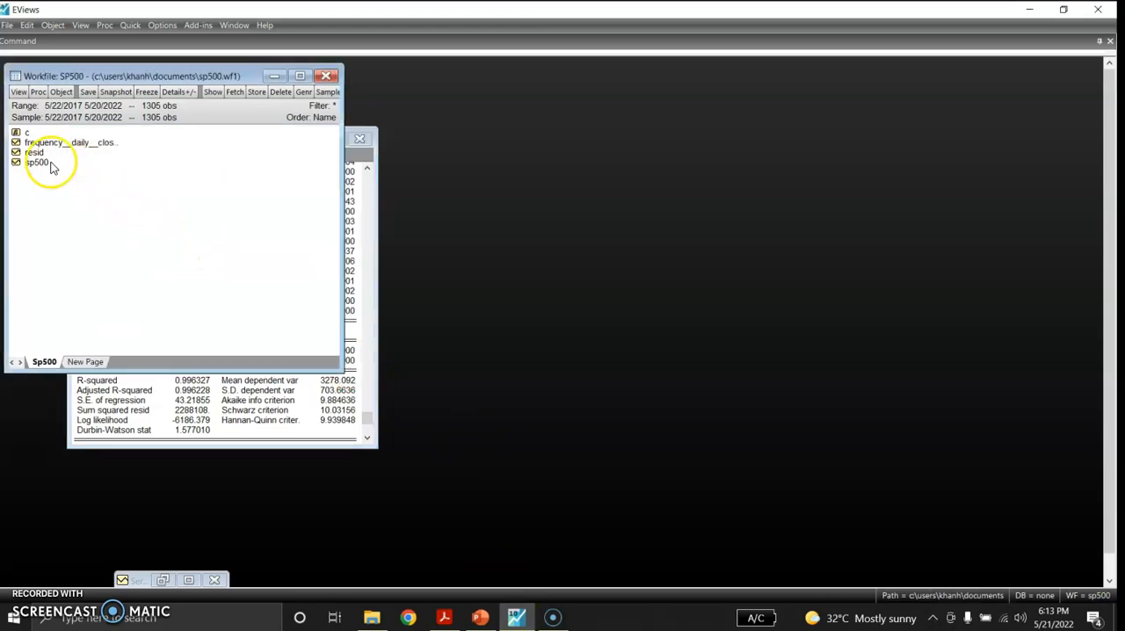
left_click(77, 618)
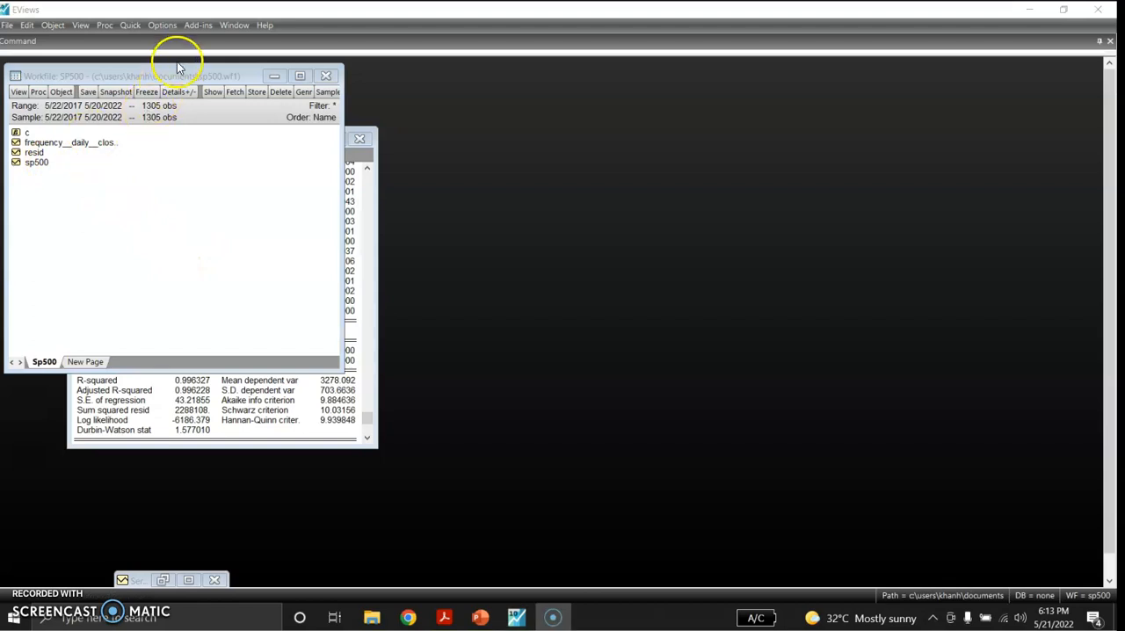
left_click_drag(176, 77, 222, 85)
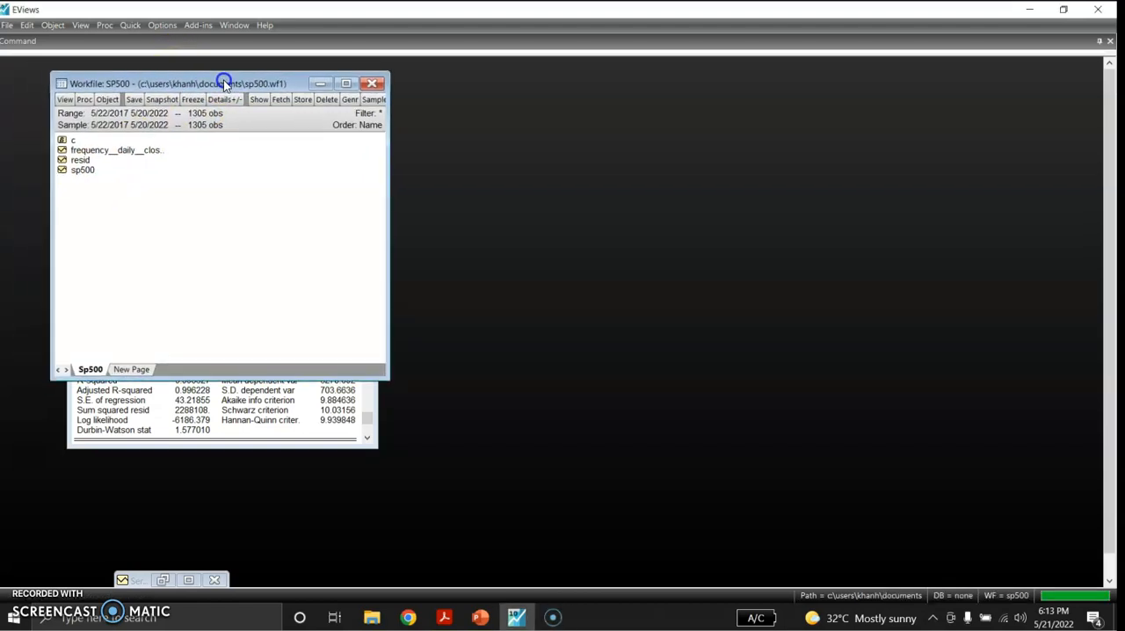
right_click(91, 176)
left_click(109, 177)
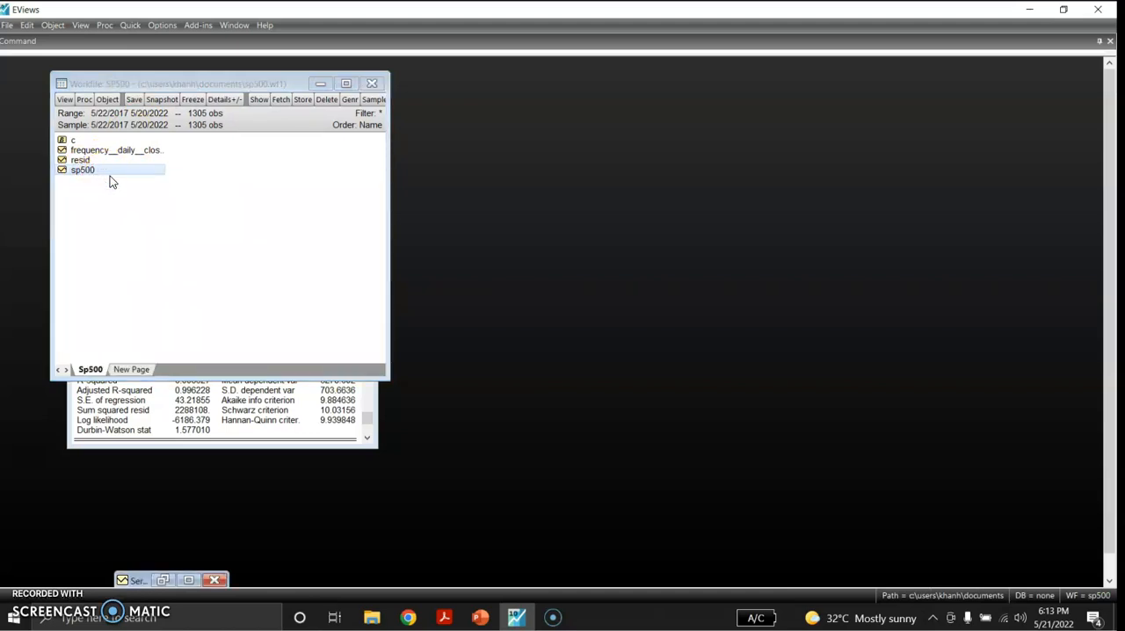
double_click(114, 171)
left_click(138, 581)
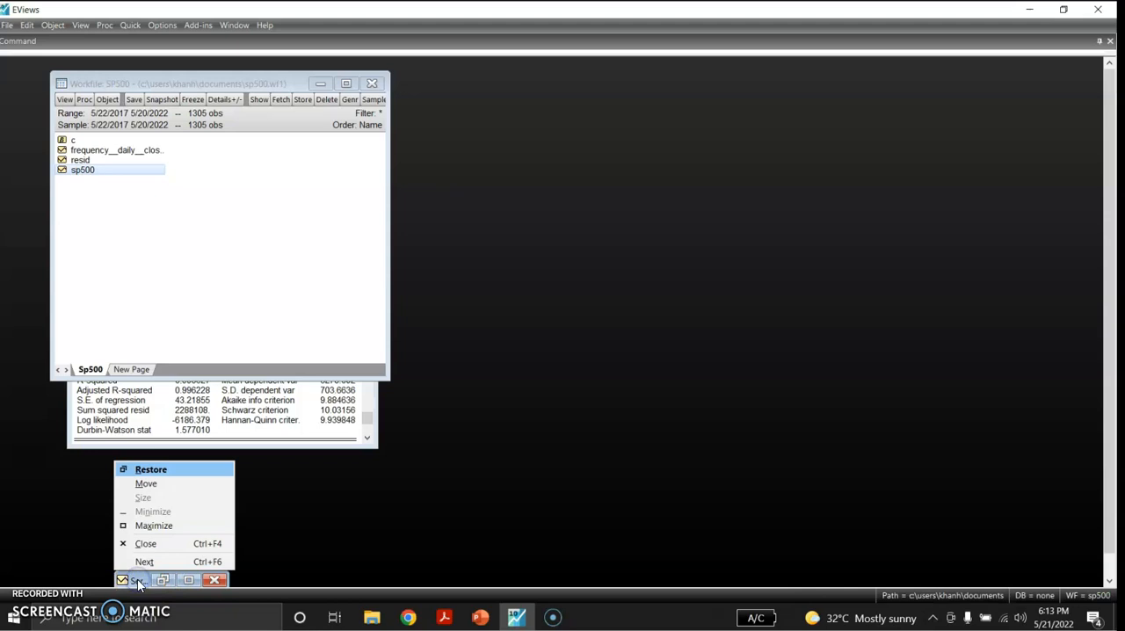
left_click(175, 469)
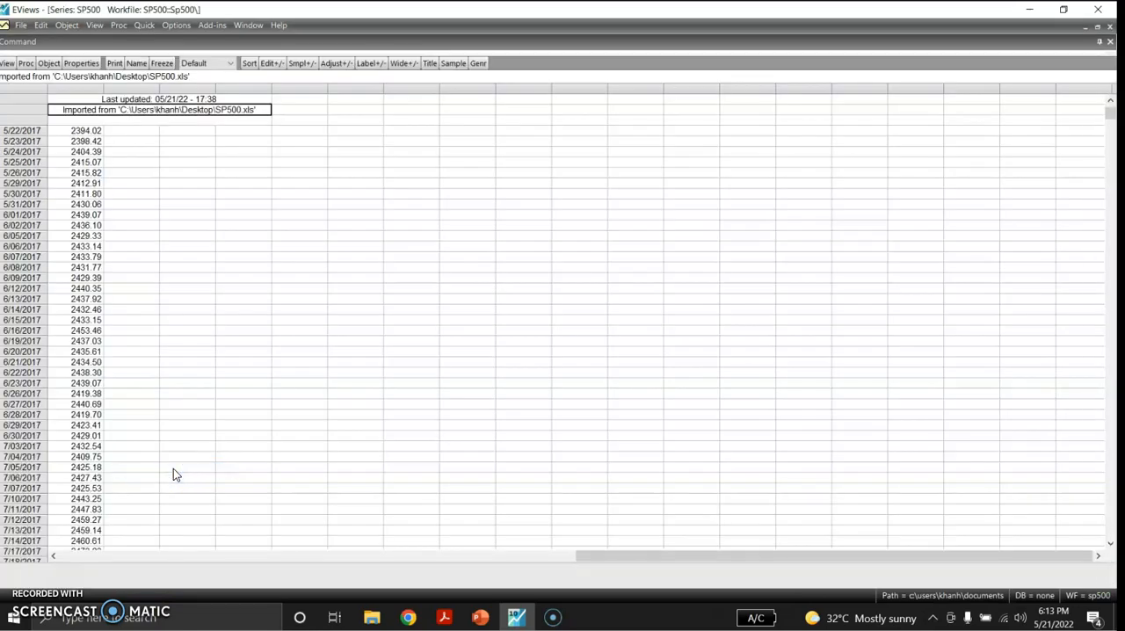
- Plot the sp500 series as a basic Line & Symbol graph of raw data, and minimize the series window
left_click(9, 66)
left_click(35, 91)
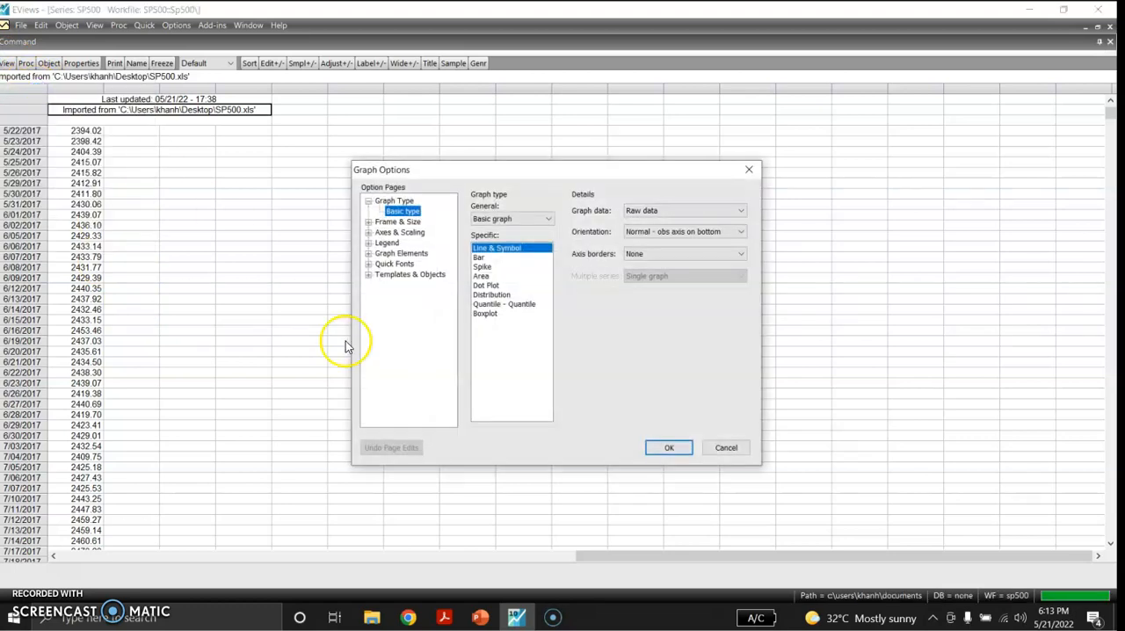
left_click(650, 449)
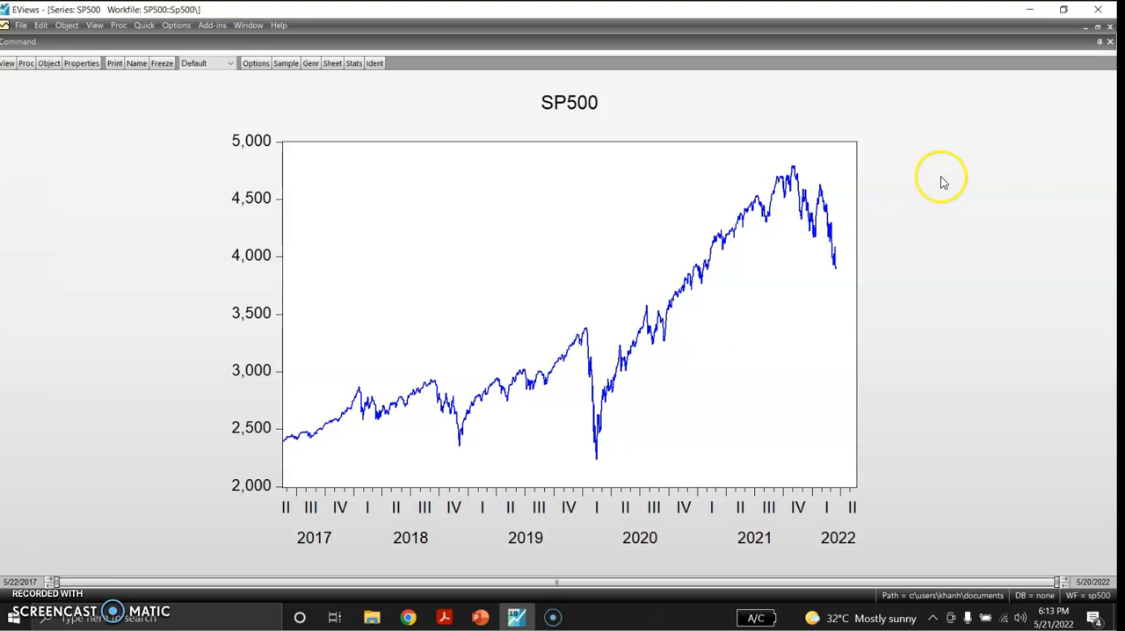
left_click(1086, 31)
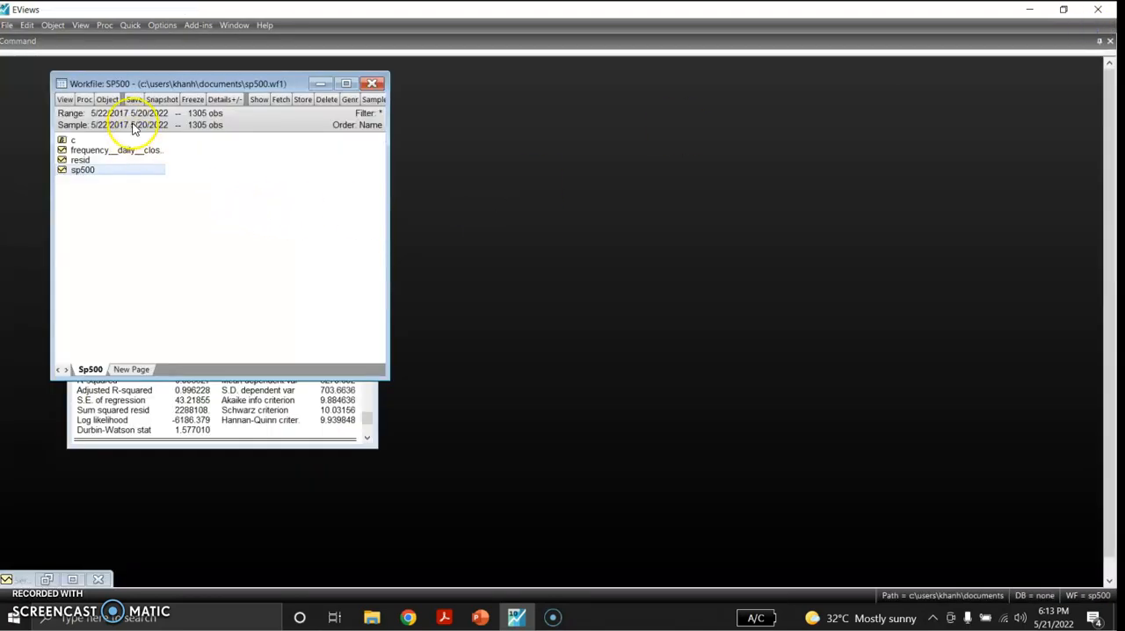
left_click(130, 25)
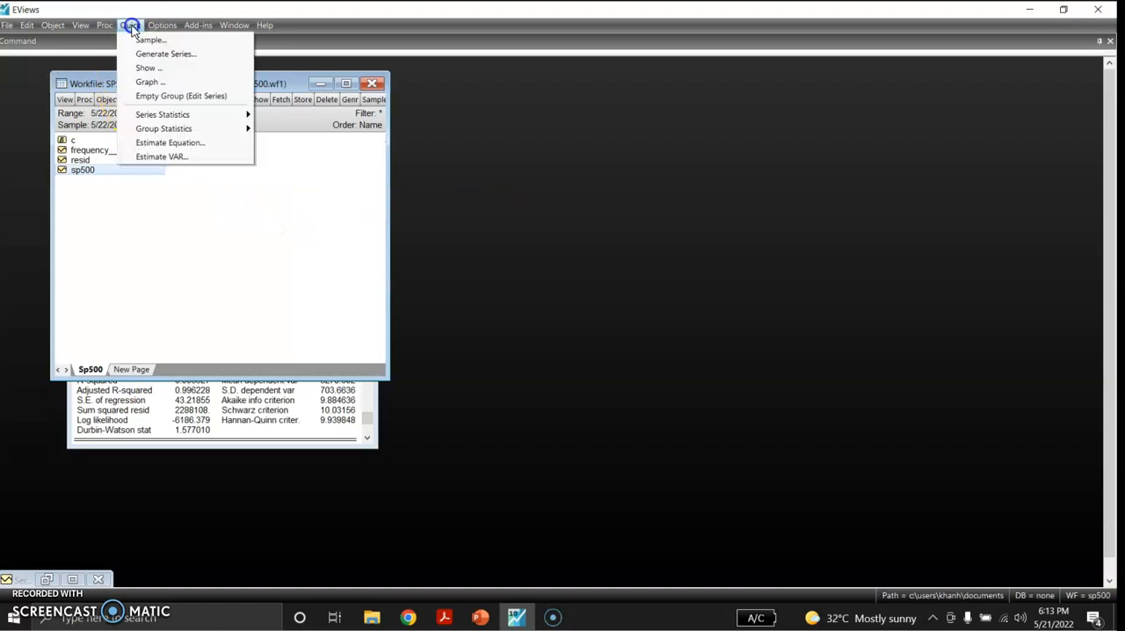
left_click(162, 142)
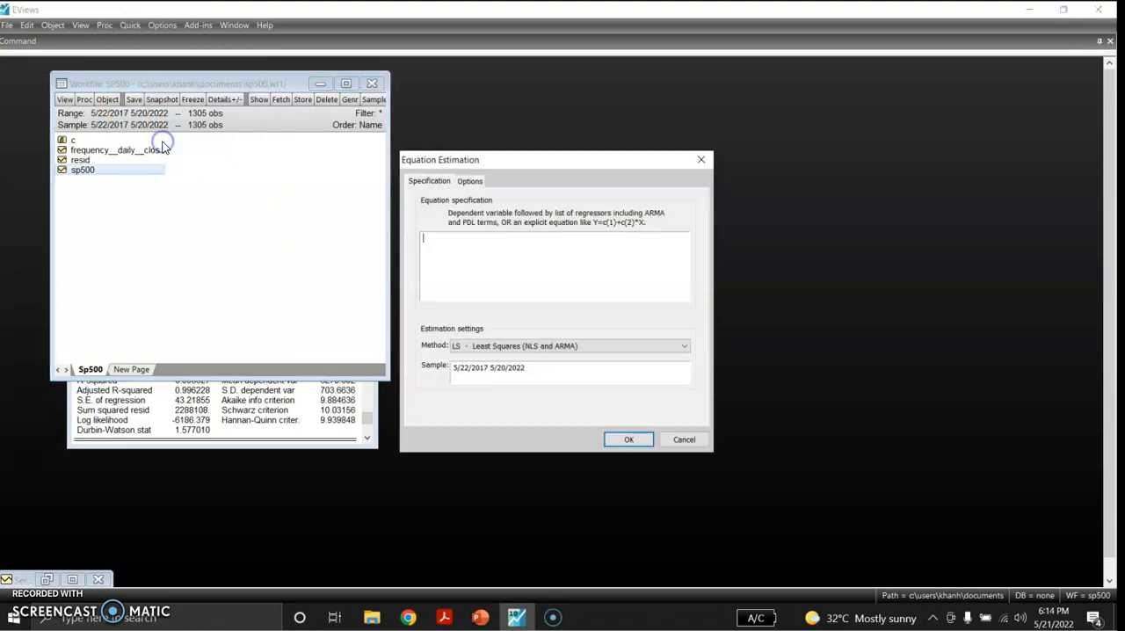
left_click(608, 347)
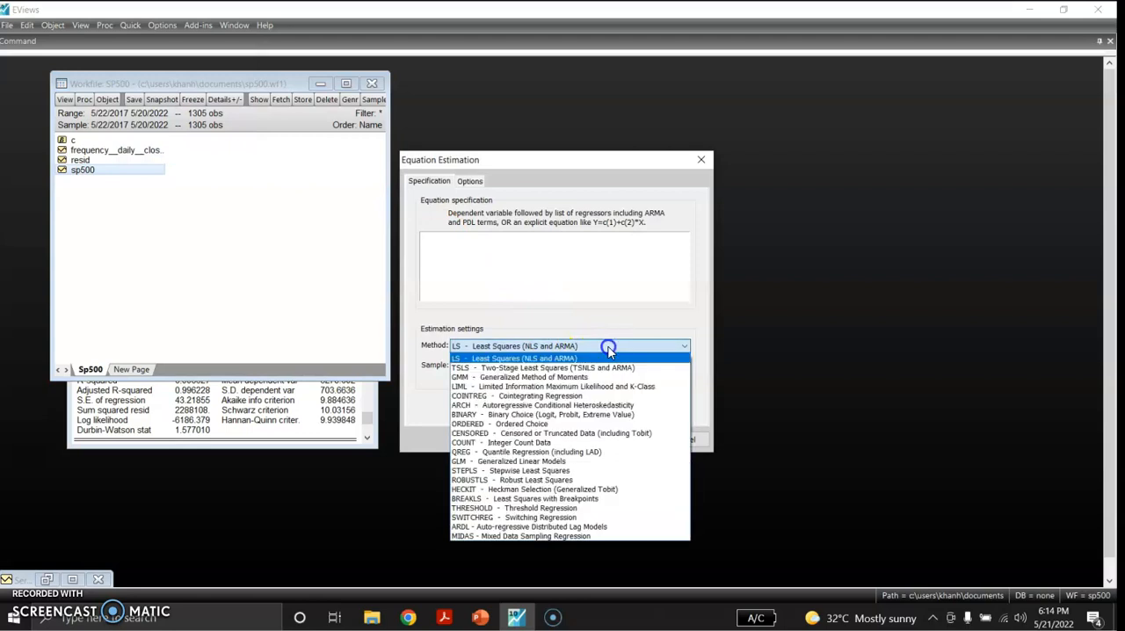
left_click(592, 405)
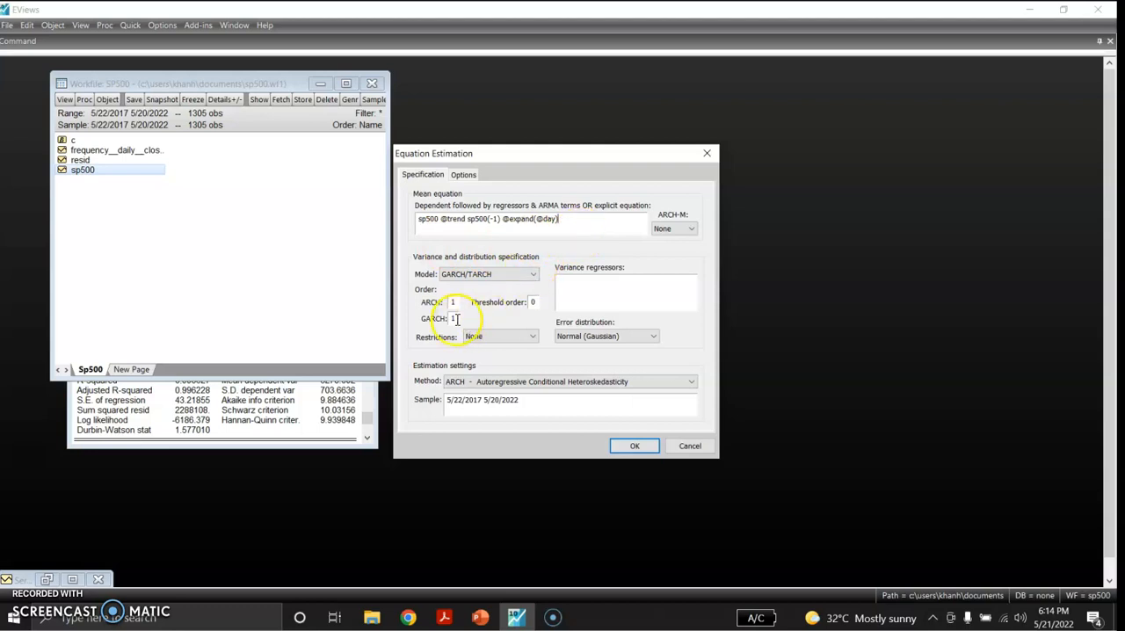
- Set the GARCH order to 0 and ARCH-M to Variance, and estimate the model, deleting the previous untitled equation
type("0")
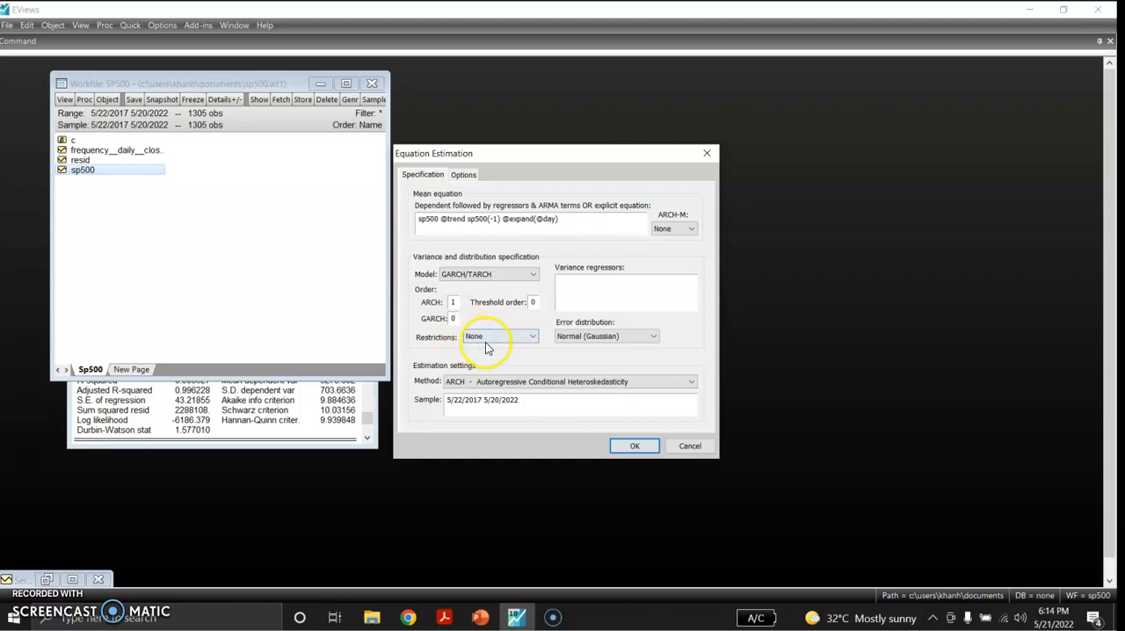
left_click(688, 229)
left_click(688, 261)
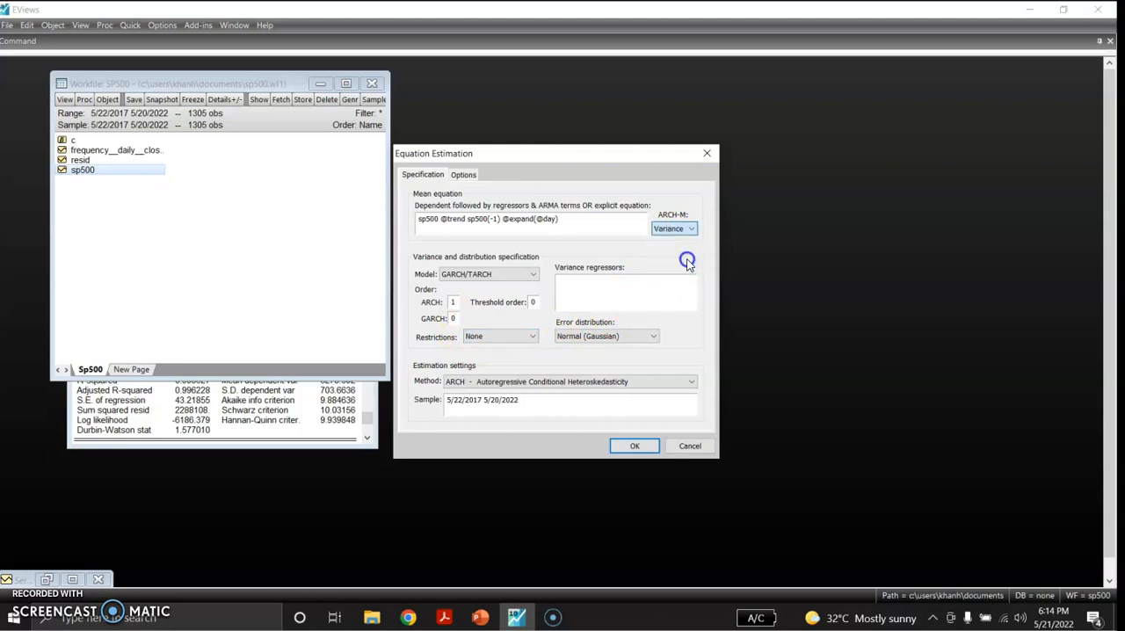
left_click(629, 447)
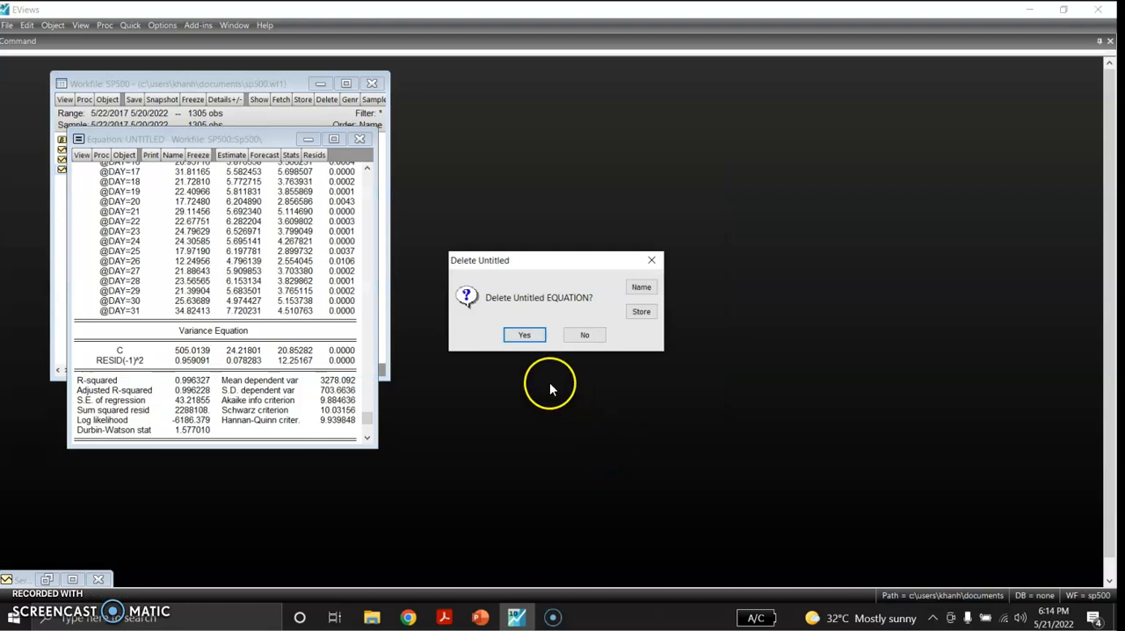
left_click(524, 335)
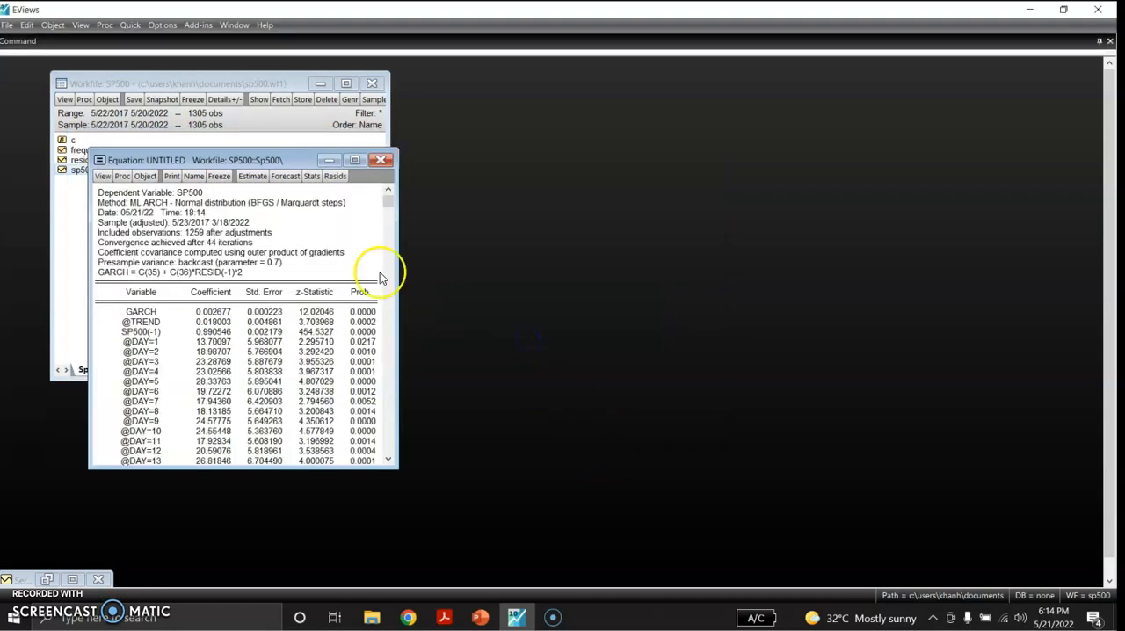
- Examine the ARCH-M estimation output, covering the mean equation coefficients, variance equation and fit statistics
left_click(351, 161)
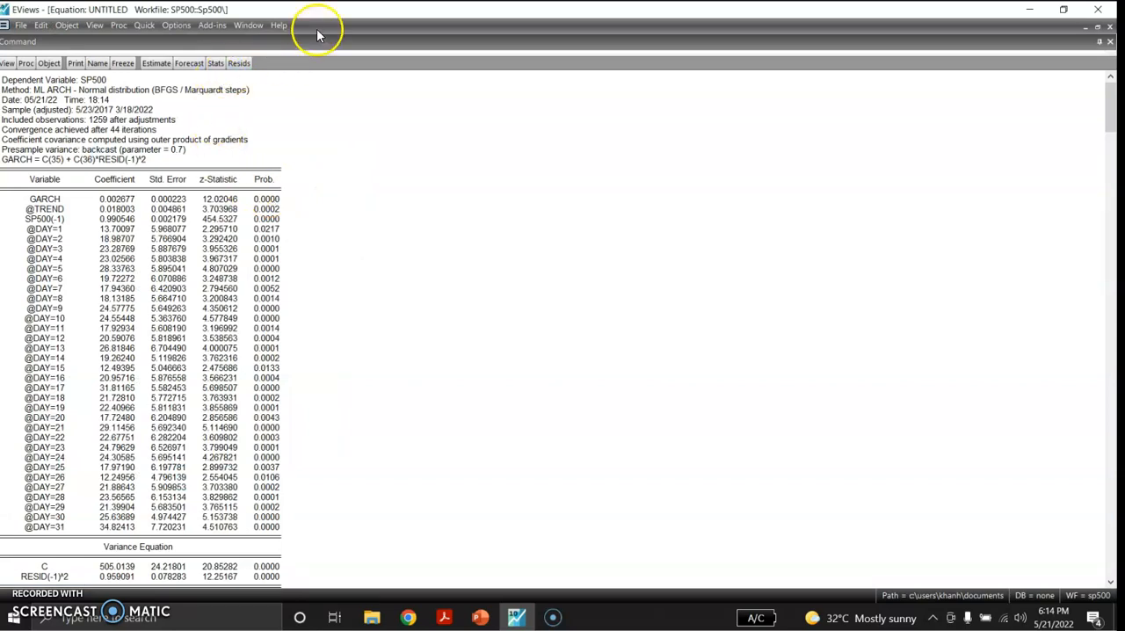
left_click(1097, 30)
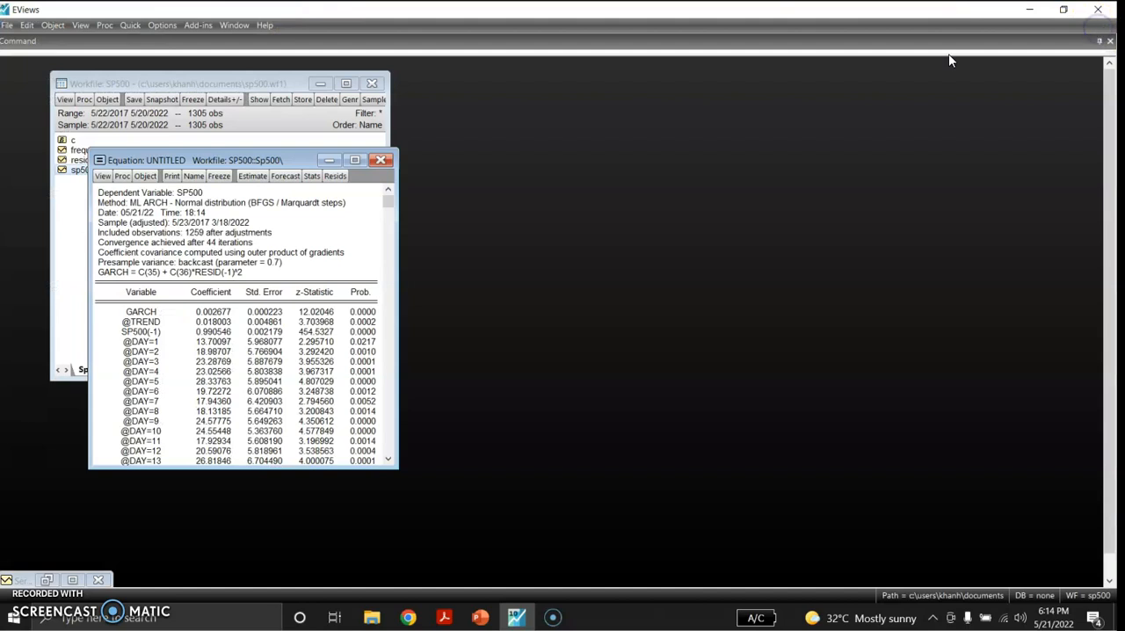
left_click_drag(303, 161, 547, 114)
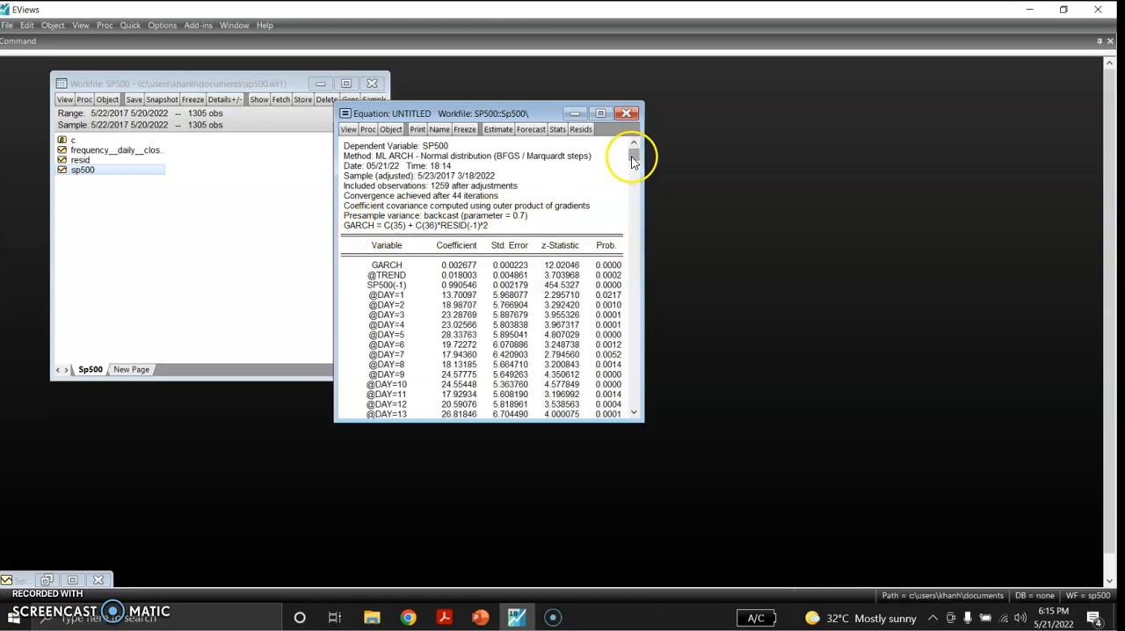
left_click_drag(631, 156, 635, 204)
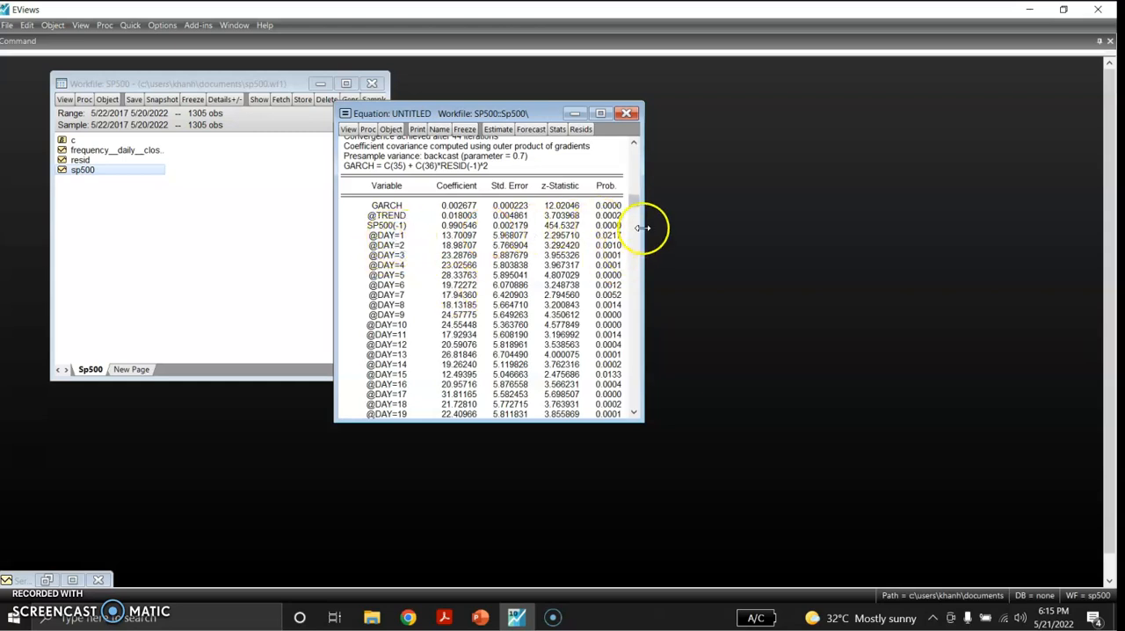
left_click_drag(637, 203, 649, 361)
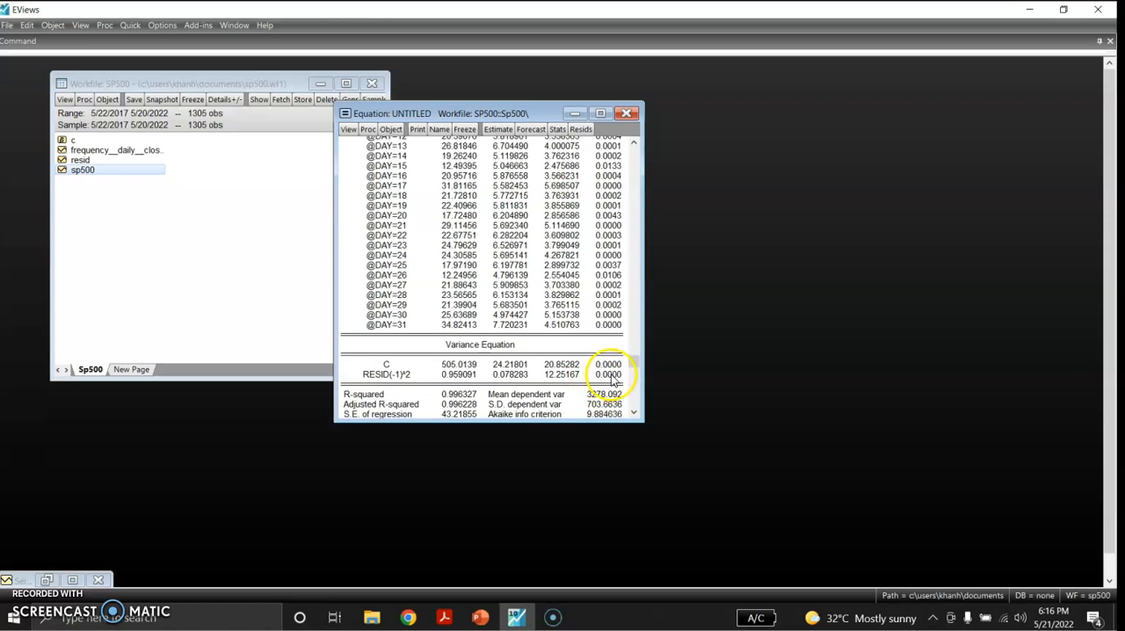
left_click_drag(631, 364, 635, 392)
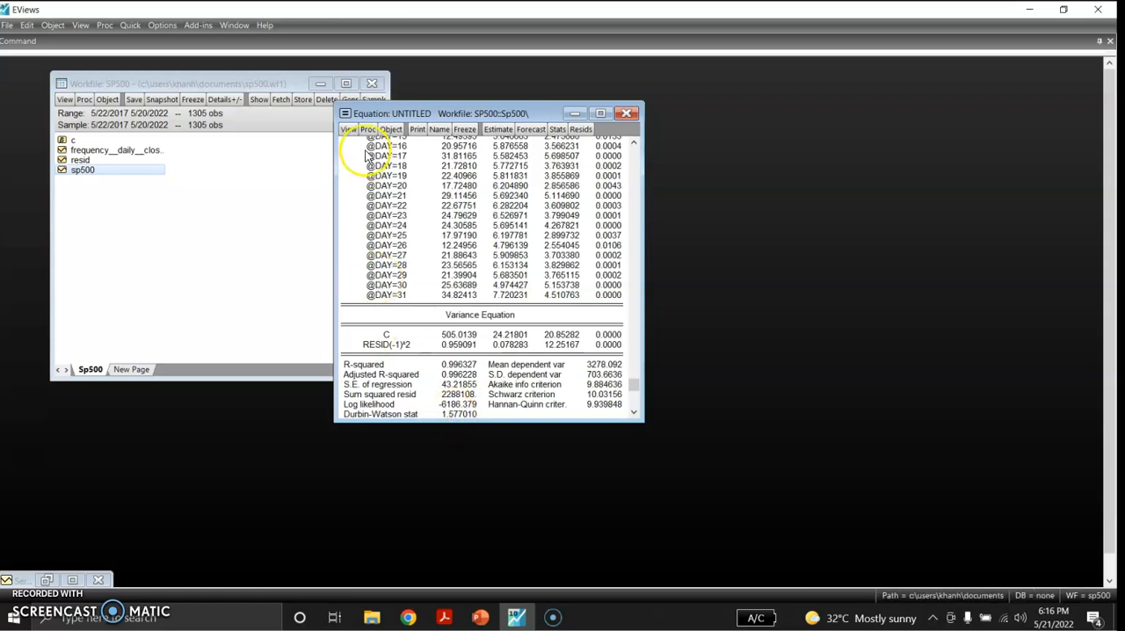
- View the equation's Actual, Fitted, Residual table, followed by the Actual, Fitted, Residual graph
left_click(348, 130)
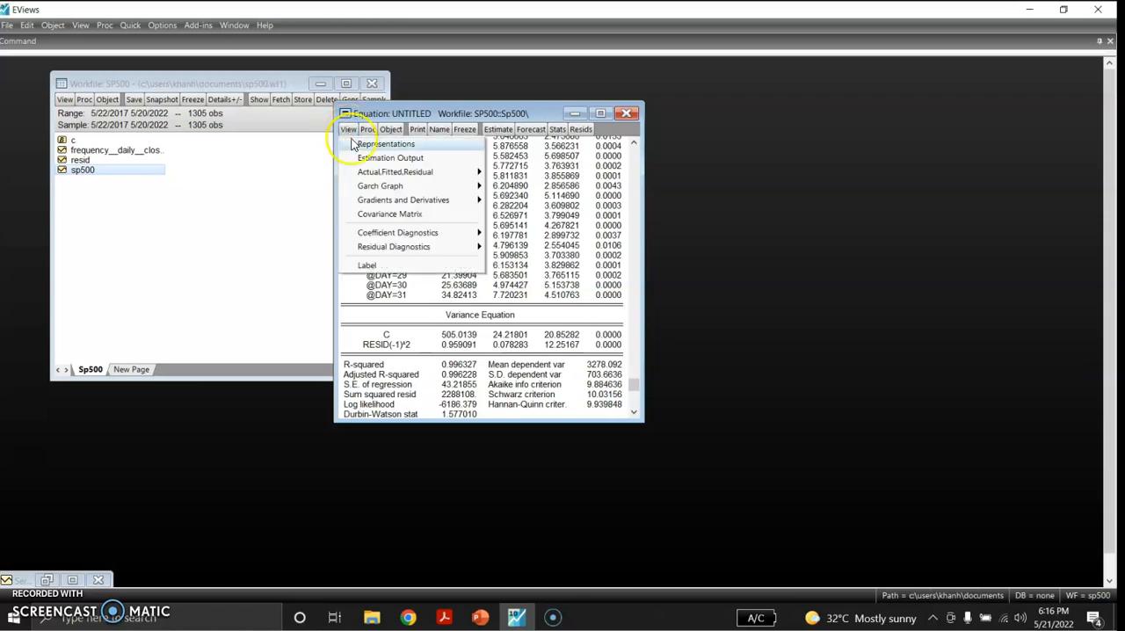
mouse_move(387, 176)
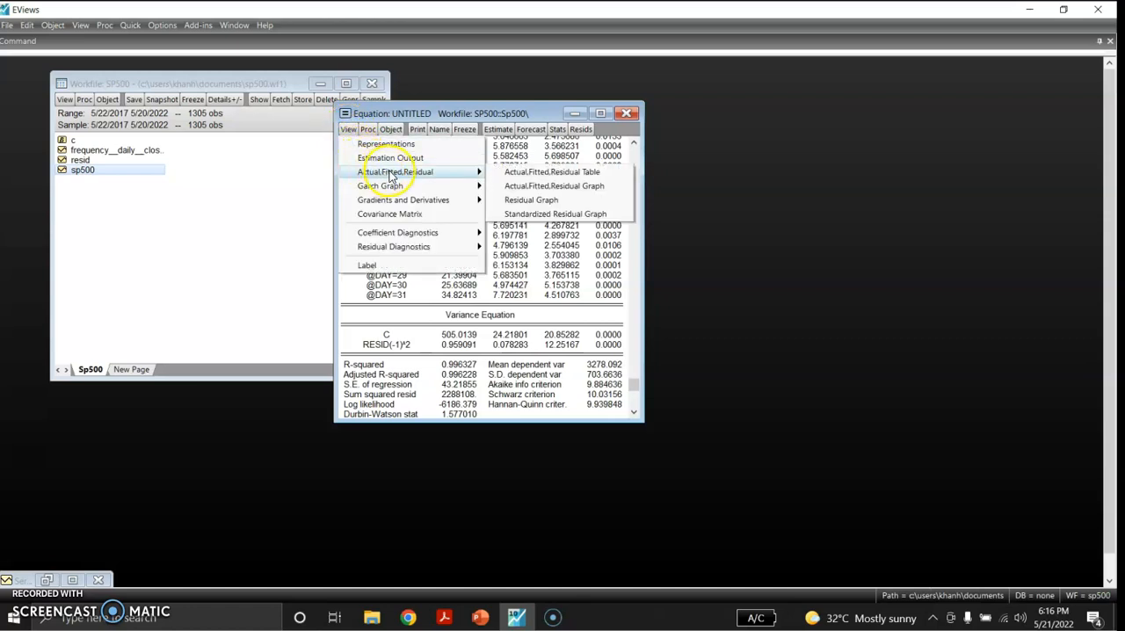
left_click(511, 173)
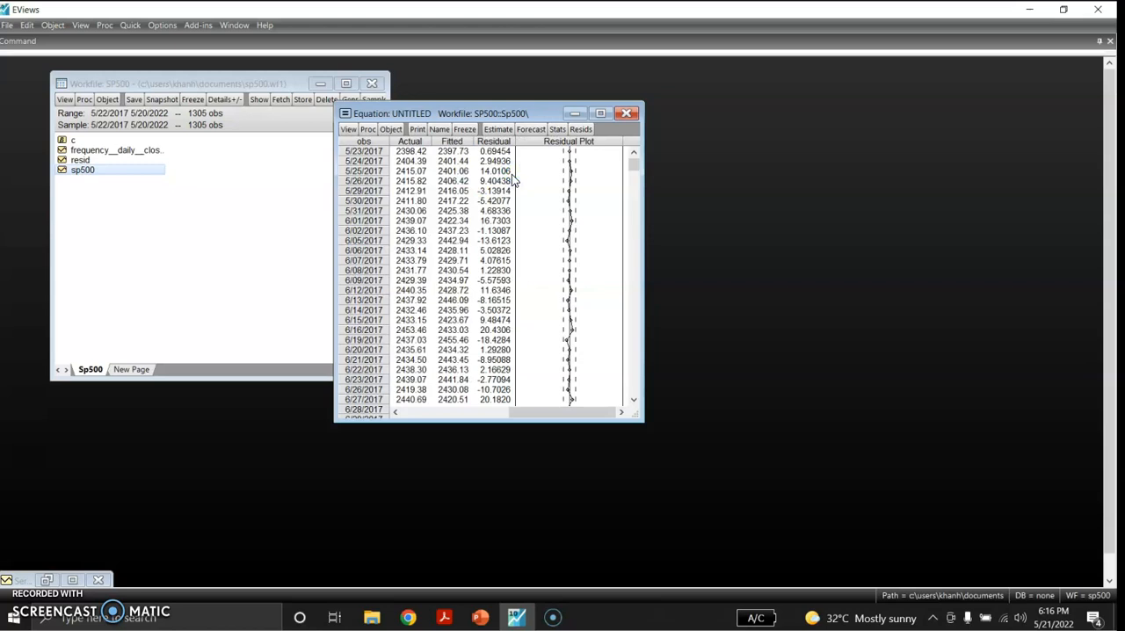
left_click(348, 130)
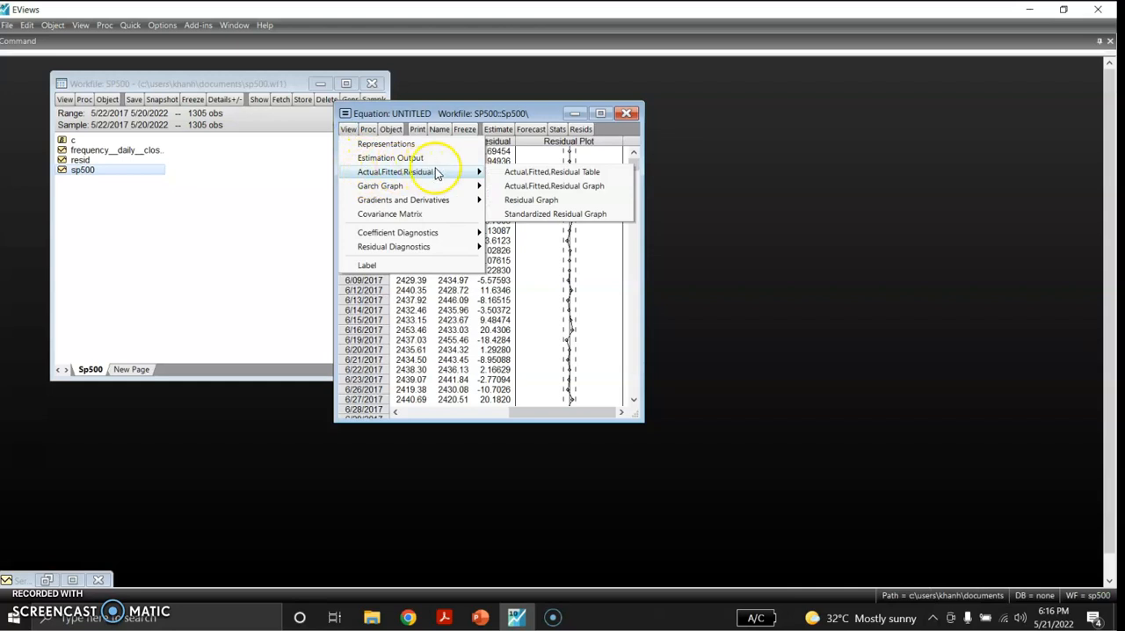
left_click(508, 188)
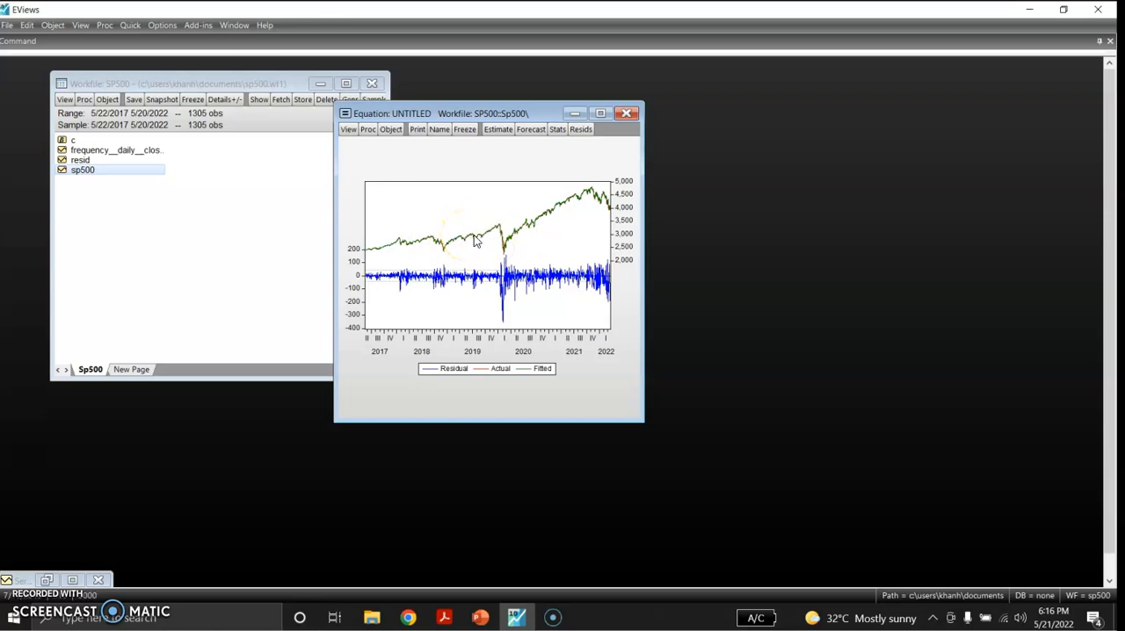
mouse_move(472, 240)
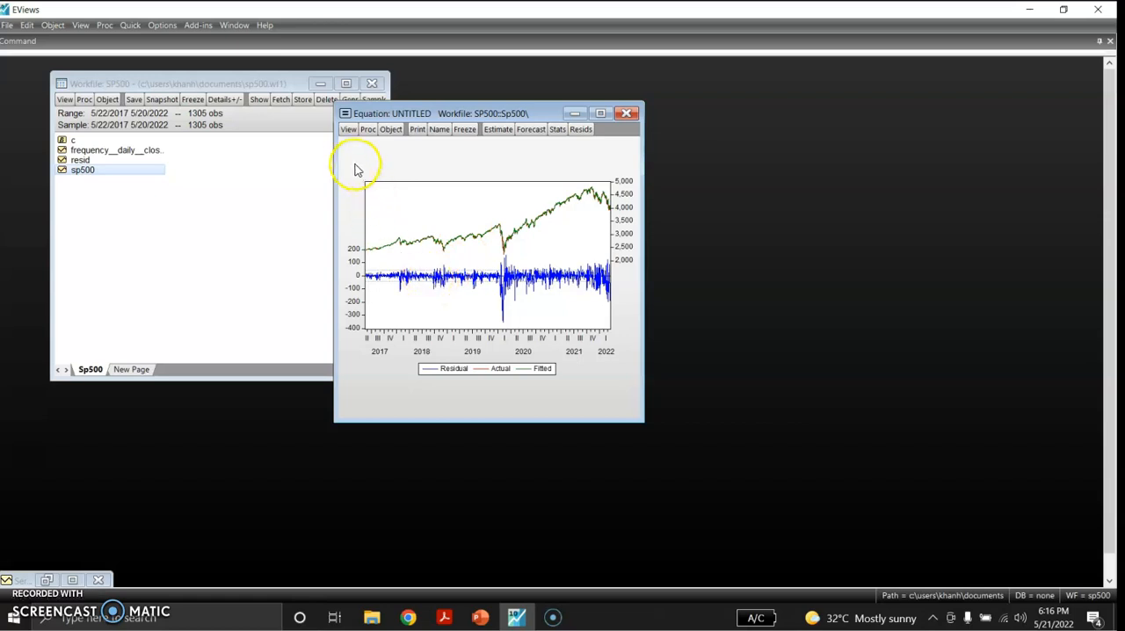
- Display the residual graph of the estimated equation
left_click(348, 129)
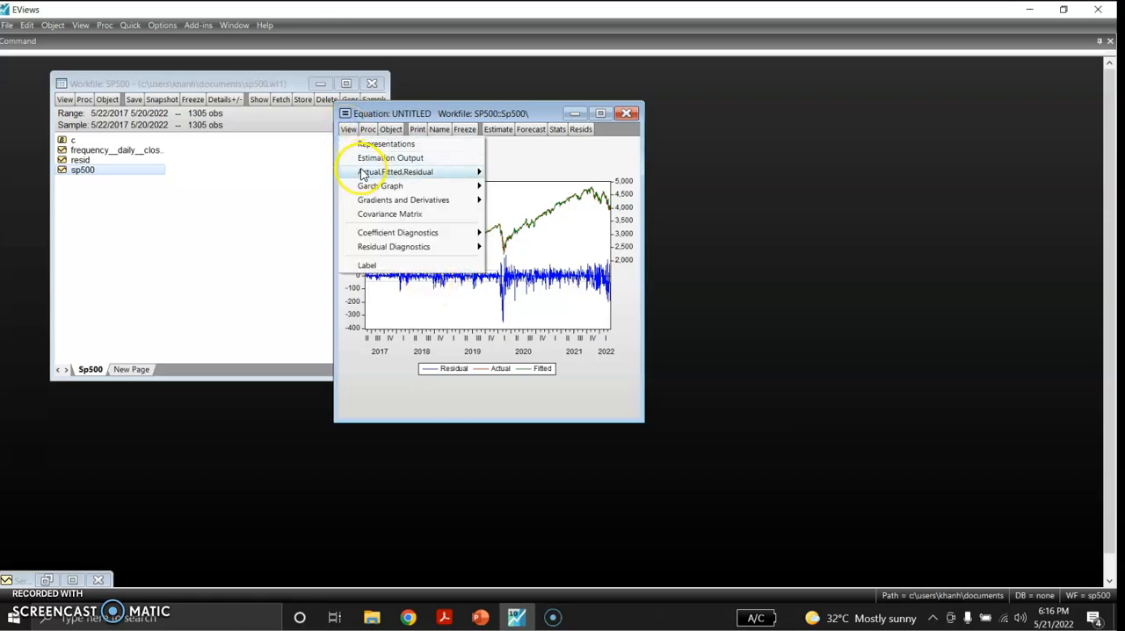
mouse_move(355, 171)
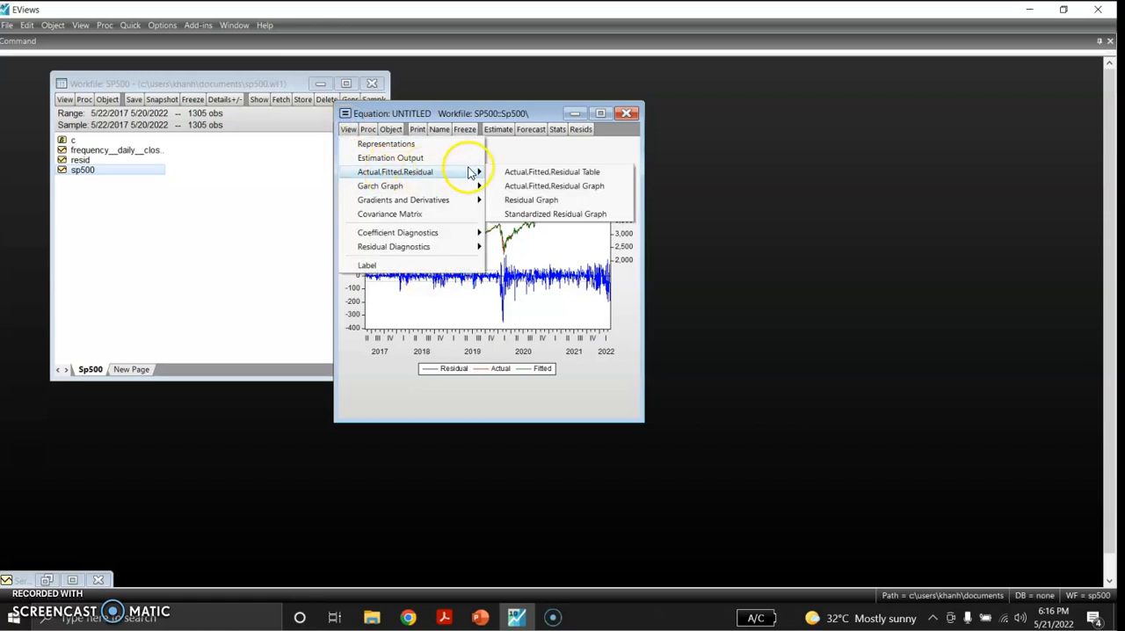
left_click(520, 200)
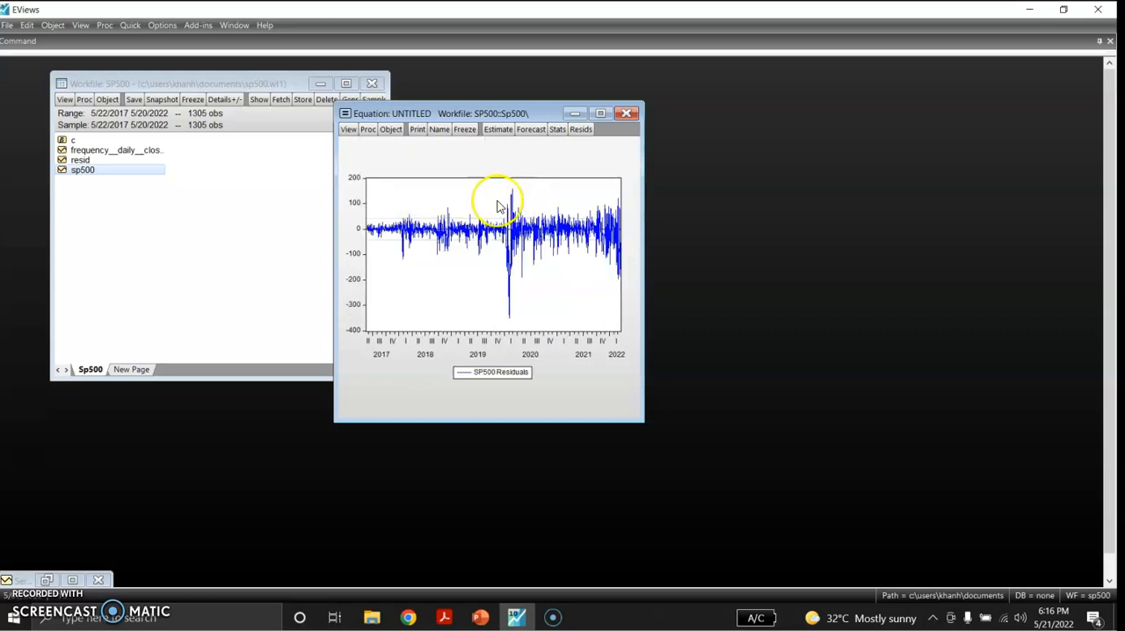
- Display the equation's standardized residual graph, followed by the GARCH graph of the conditional variance
left_click(349, 130)
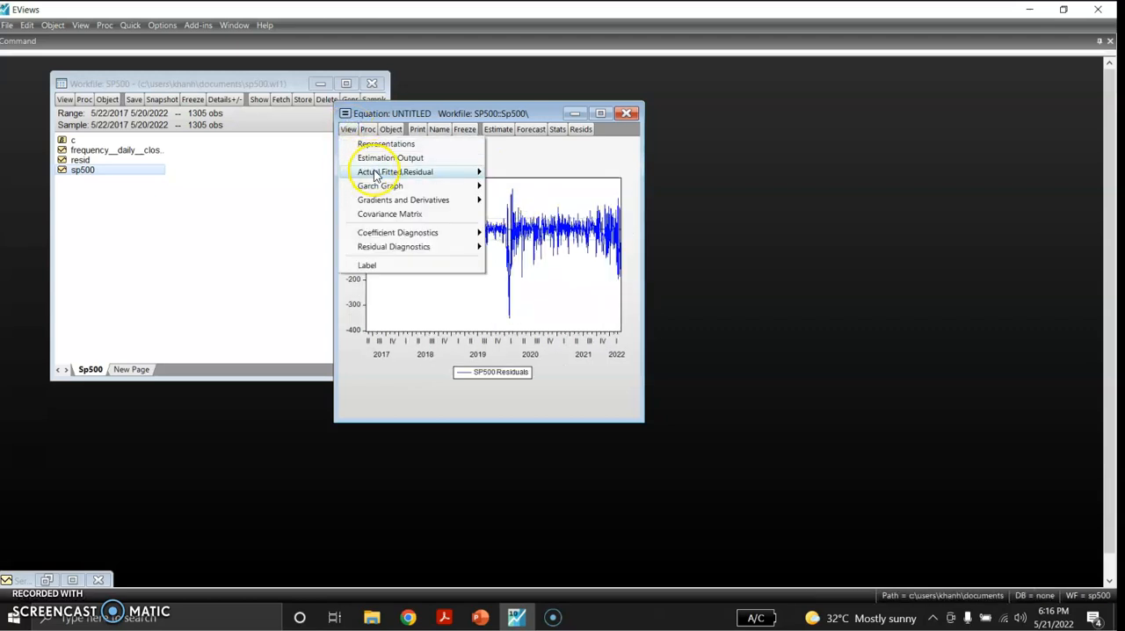
mouse_move(371, 172)
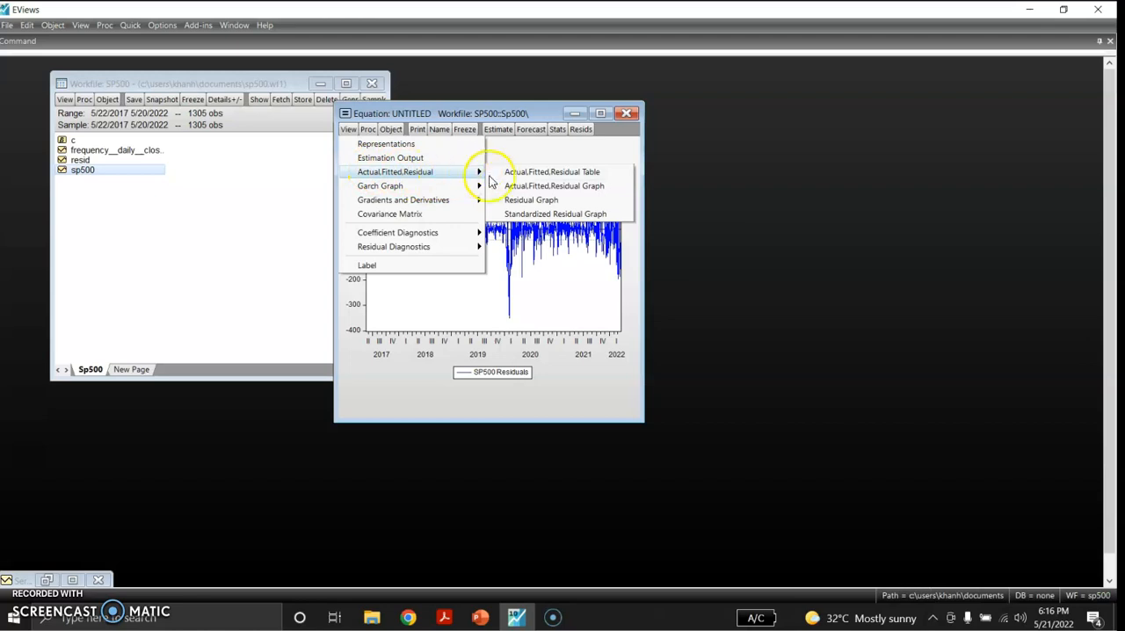
left_click(519, 214)
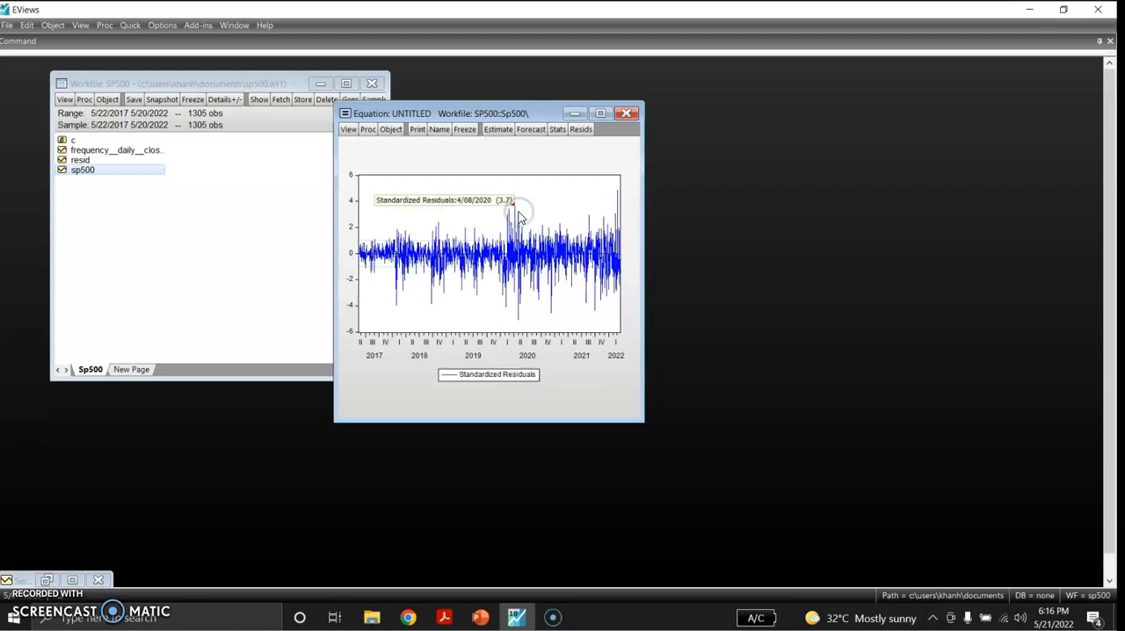
left_click(348, 130)
mouse_move(374, 187)
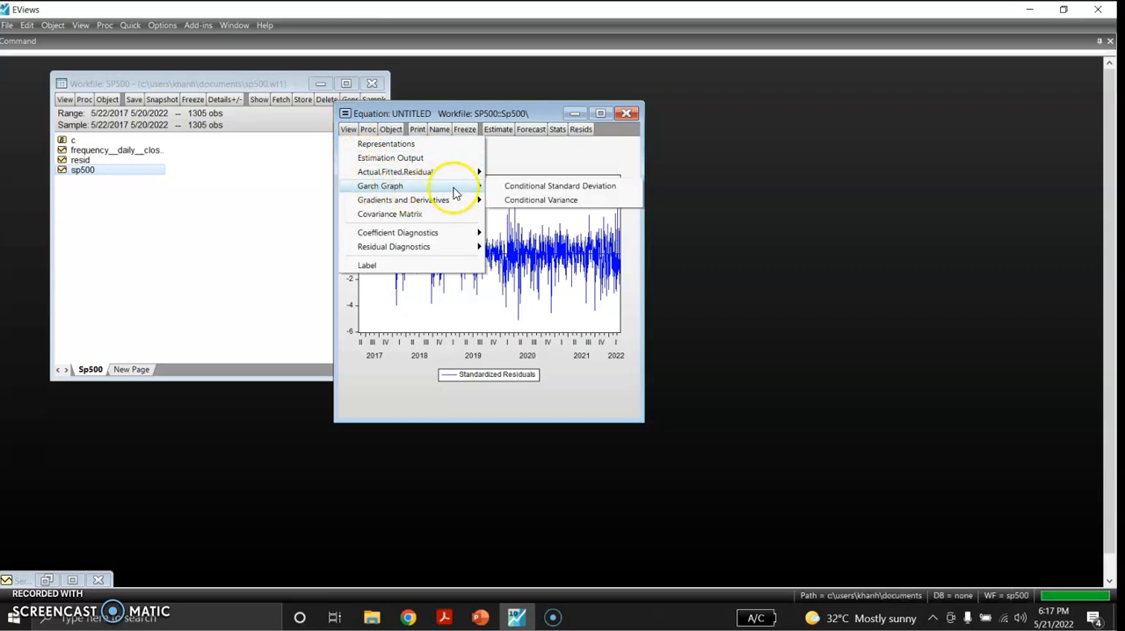
left_click(510, 200)
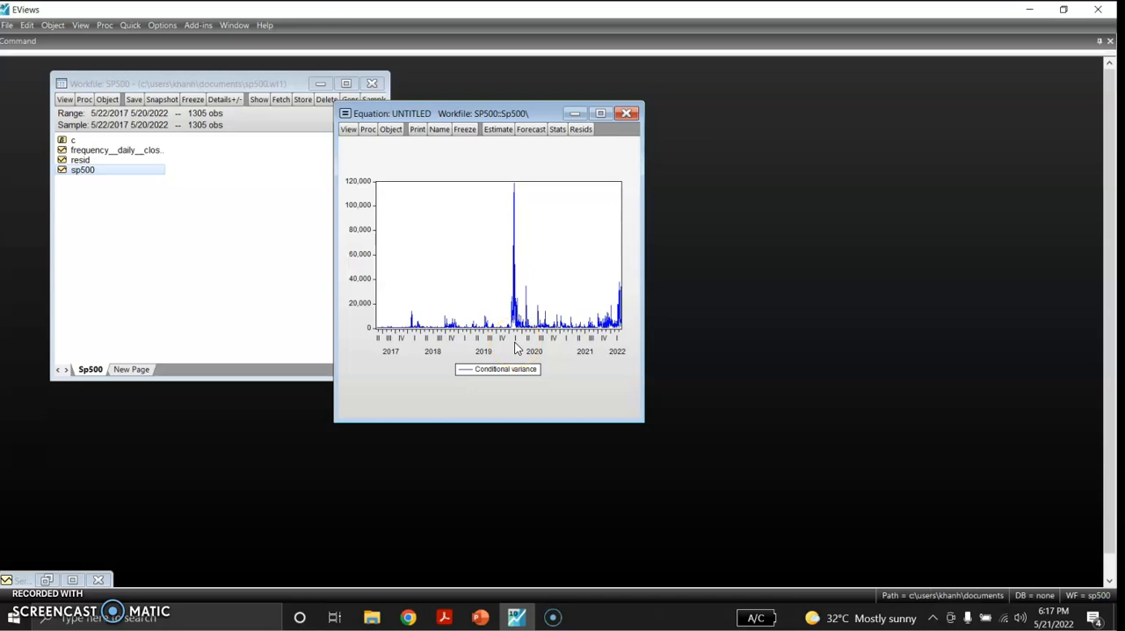
- Display the Q-statistics correlogram of the standardized residuals with 36 lags and review it through the last lag
left_click(349, 131)
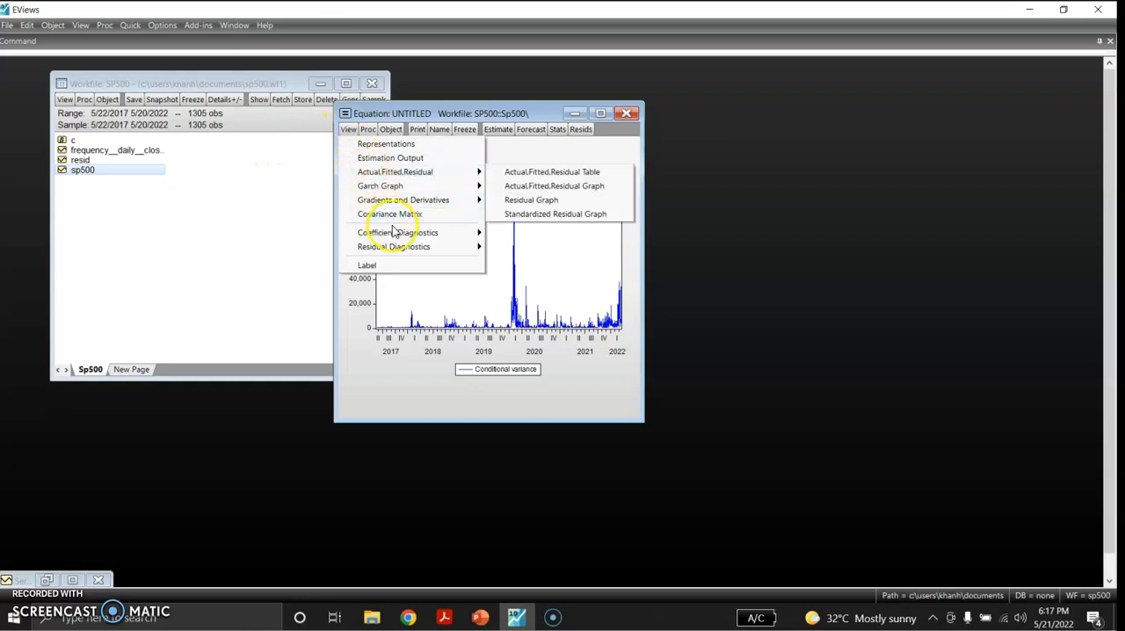
mouse_move(414, 232)
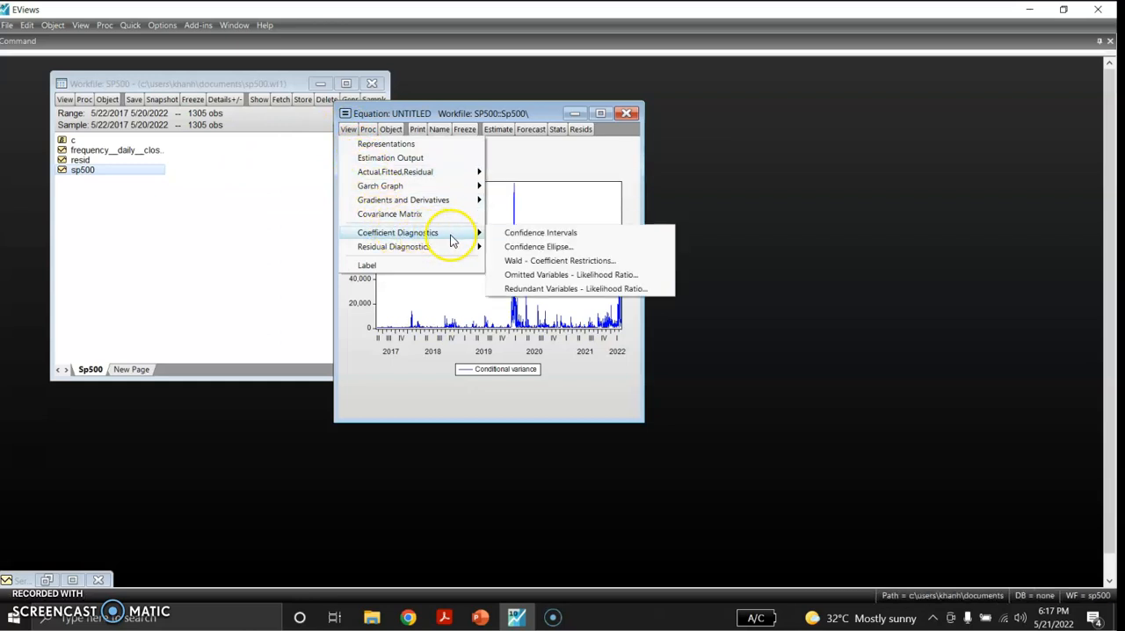
mouse_move(458, 246)
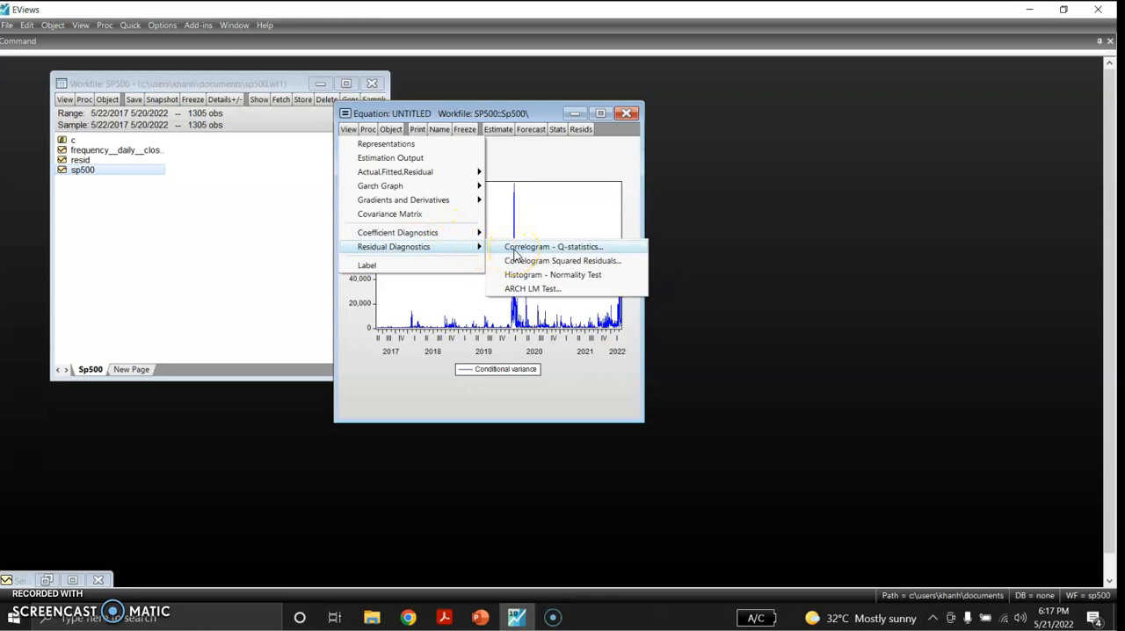
left_click(514, 249)
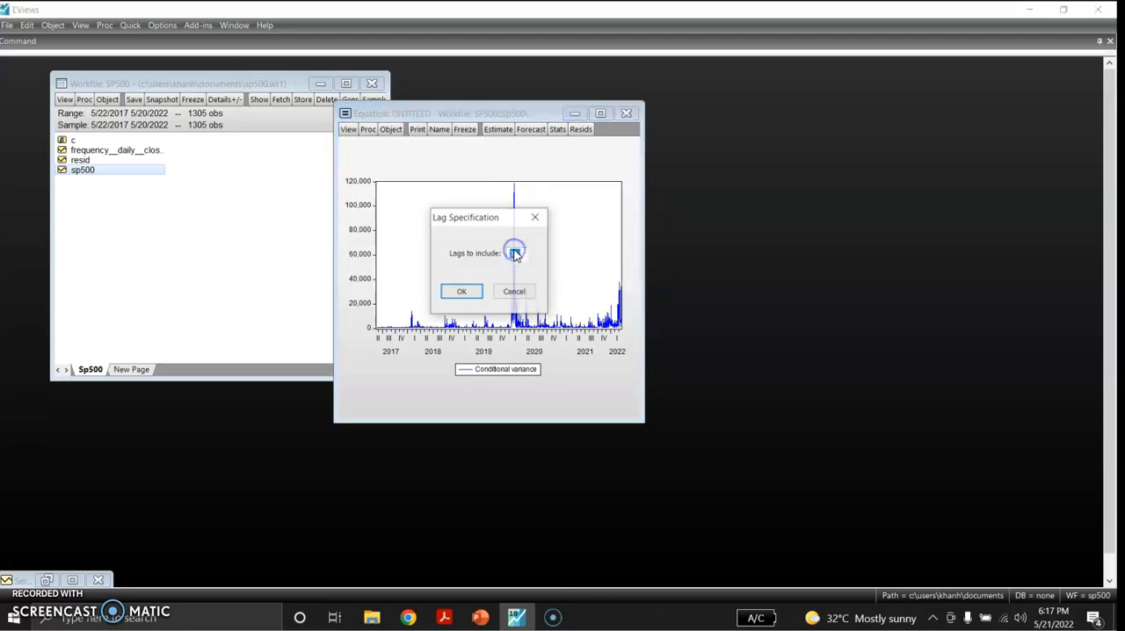
left_click(467, 292)
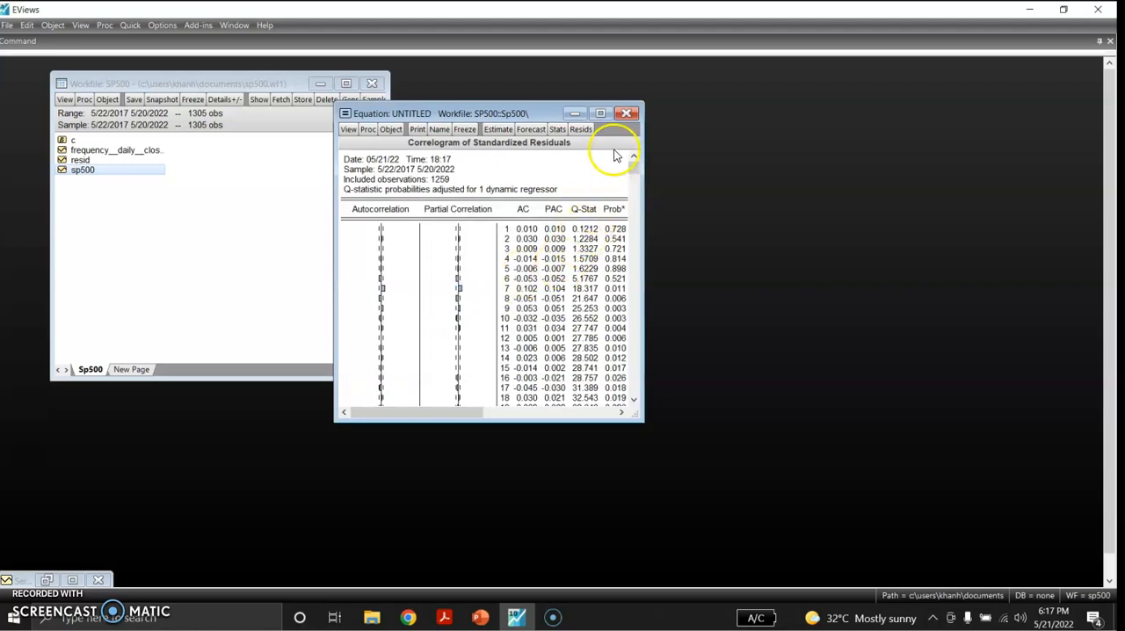
left_click(634, 173)
left_click_drag(635, 176, 637, 222)
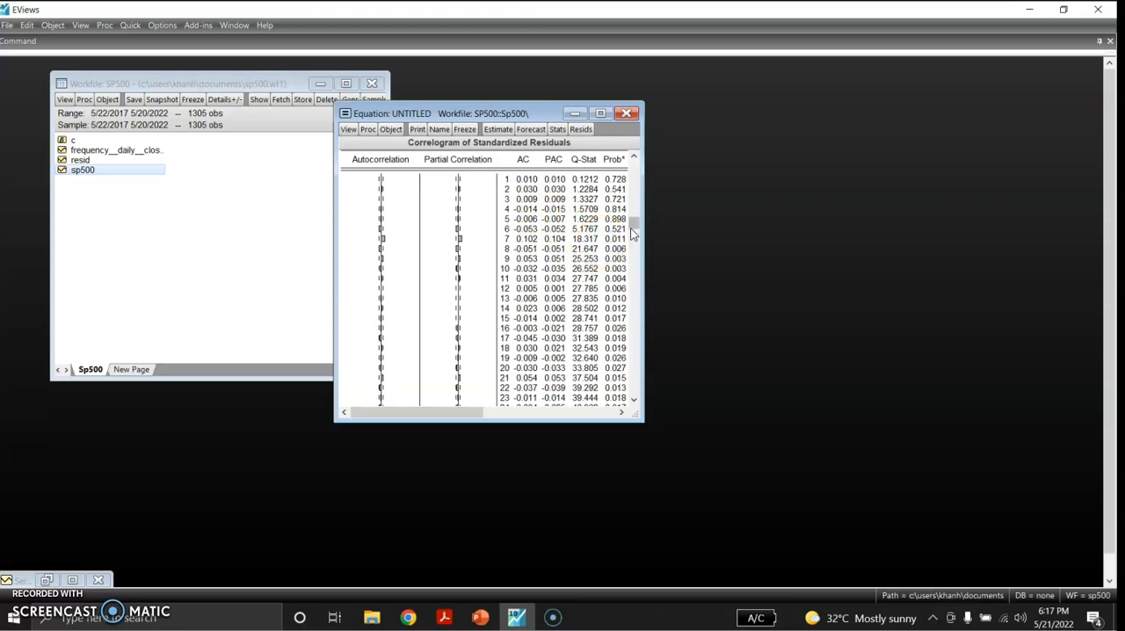
left_click_drag(632, 227, 642, 395)
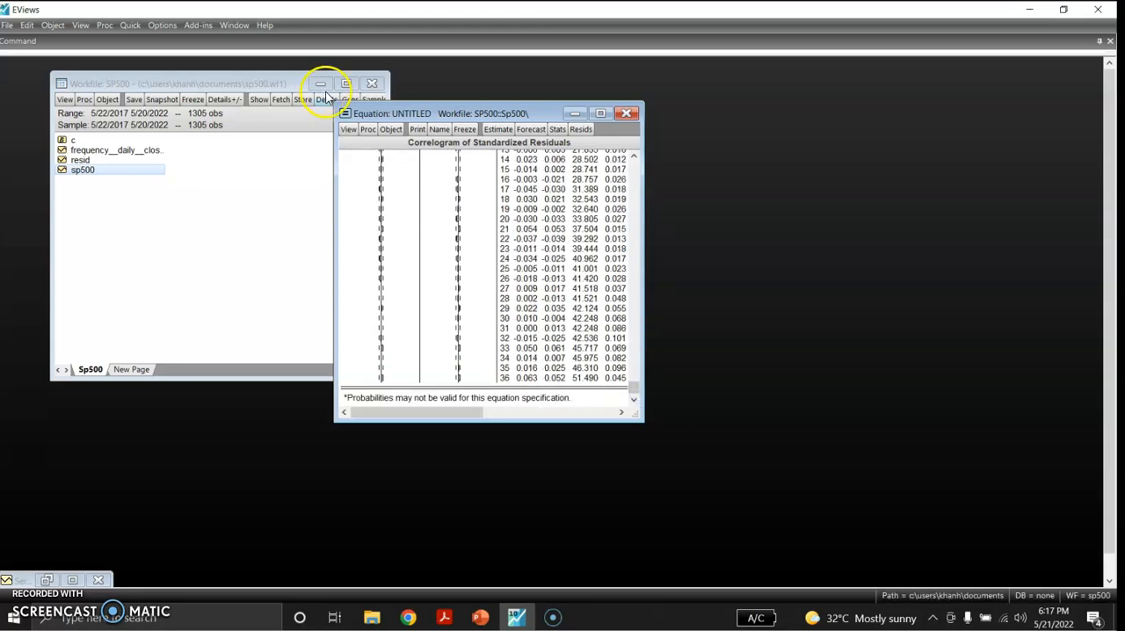
- View the correlogram of squared residuals, followed by the residual histogram and normality test
left_click(349, 130)
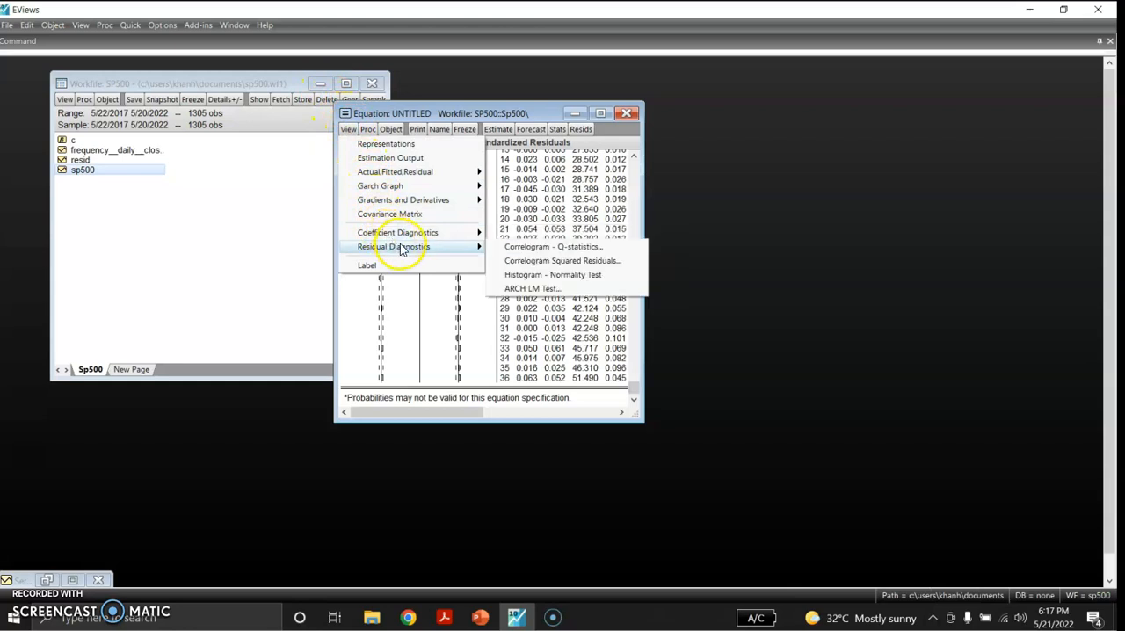
left_click(508, 261)
left_click(468, 296)
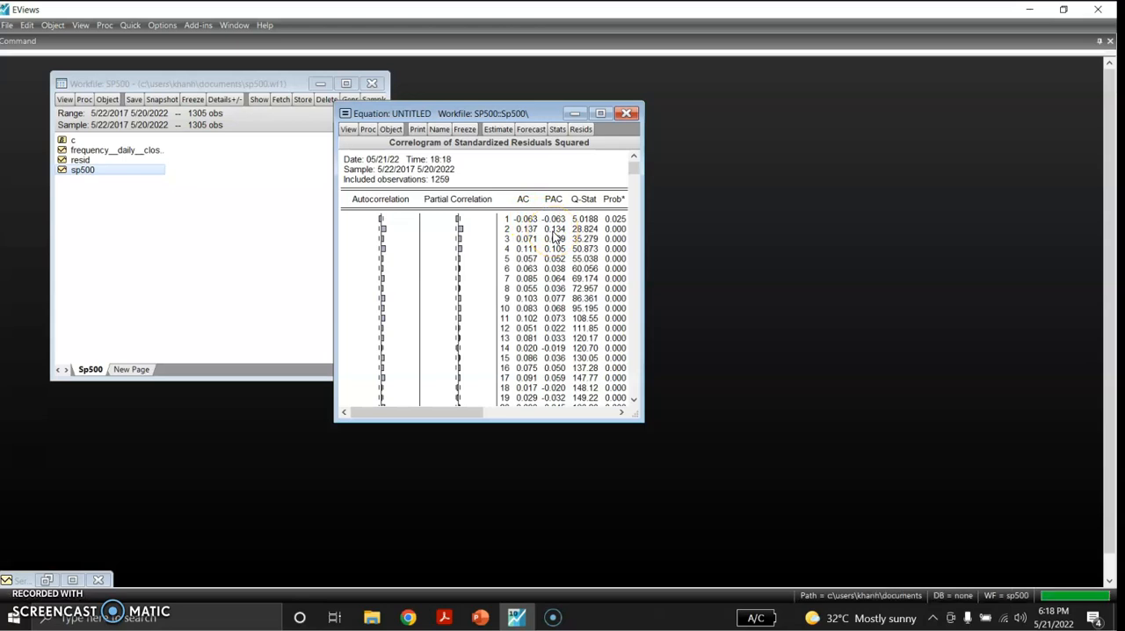
left_click(347, 129)
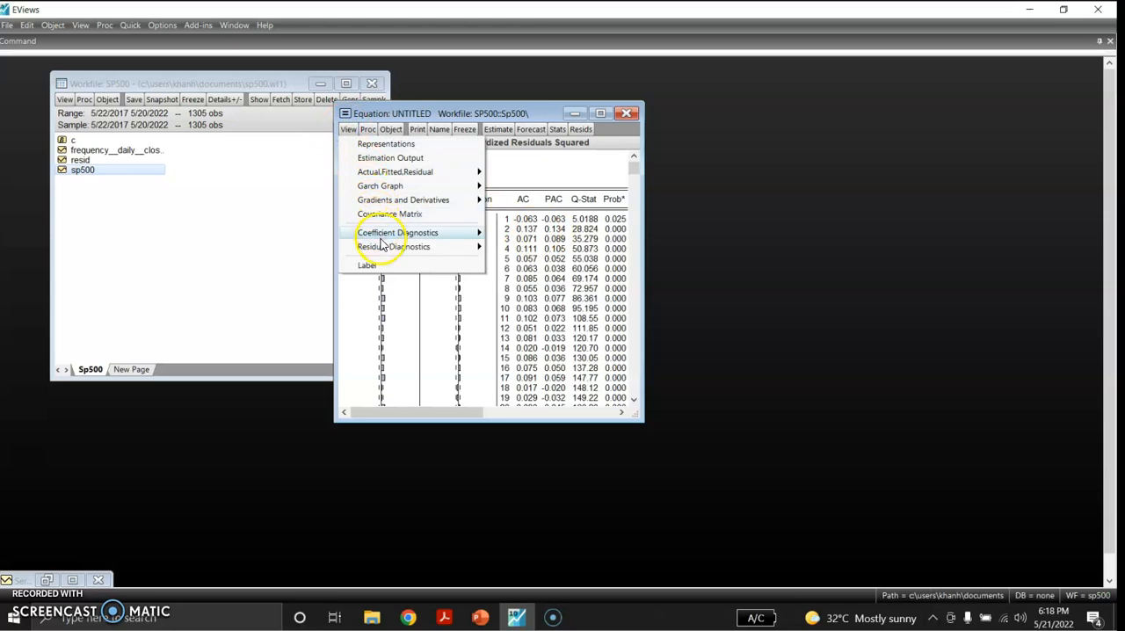
mouse_move(390, 251)
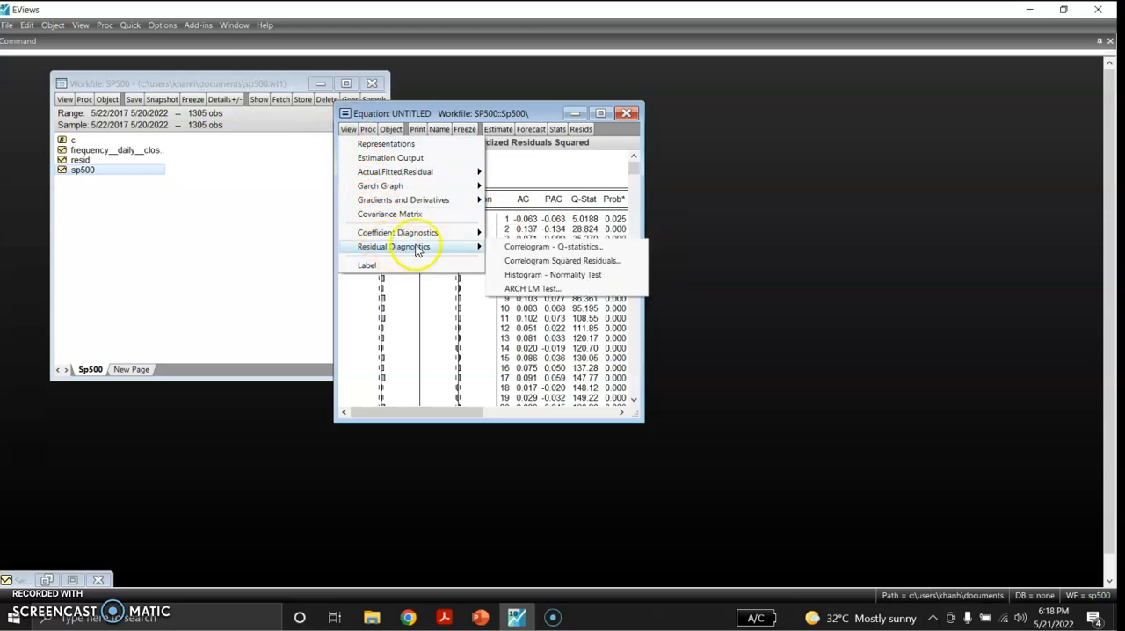
left_click(527, 274)
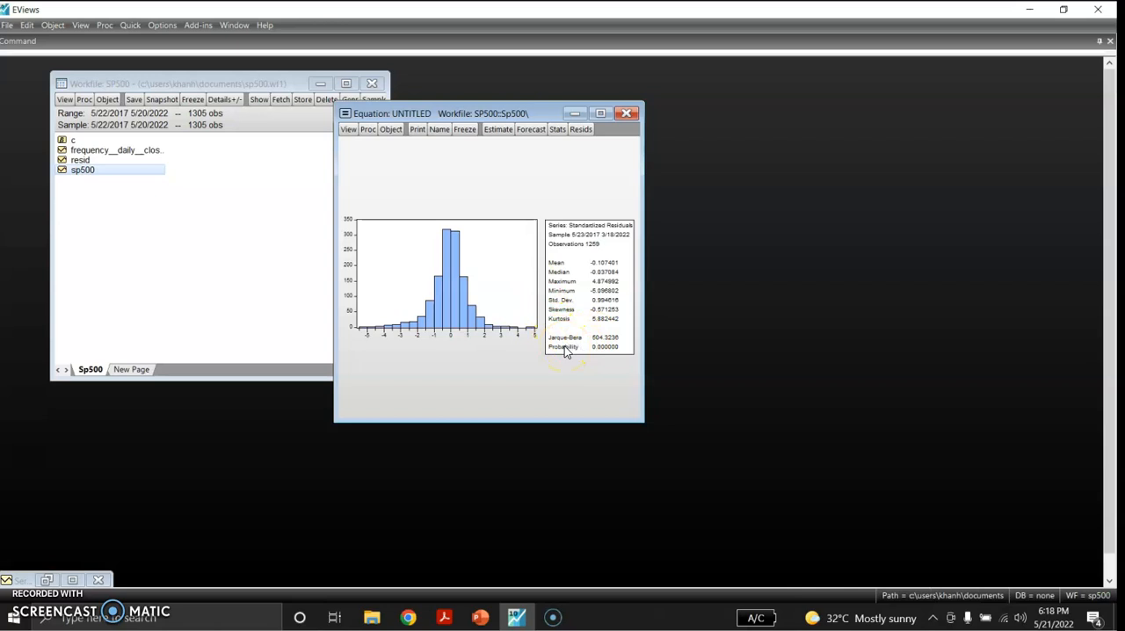
- Run the ARCH LM heteroskedasticity test with 1 lag on the residuals and check its test probabilities
left_click(348, 132)
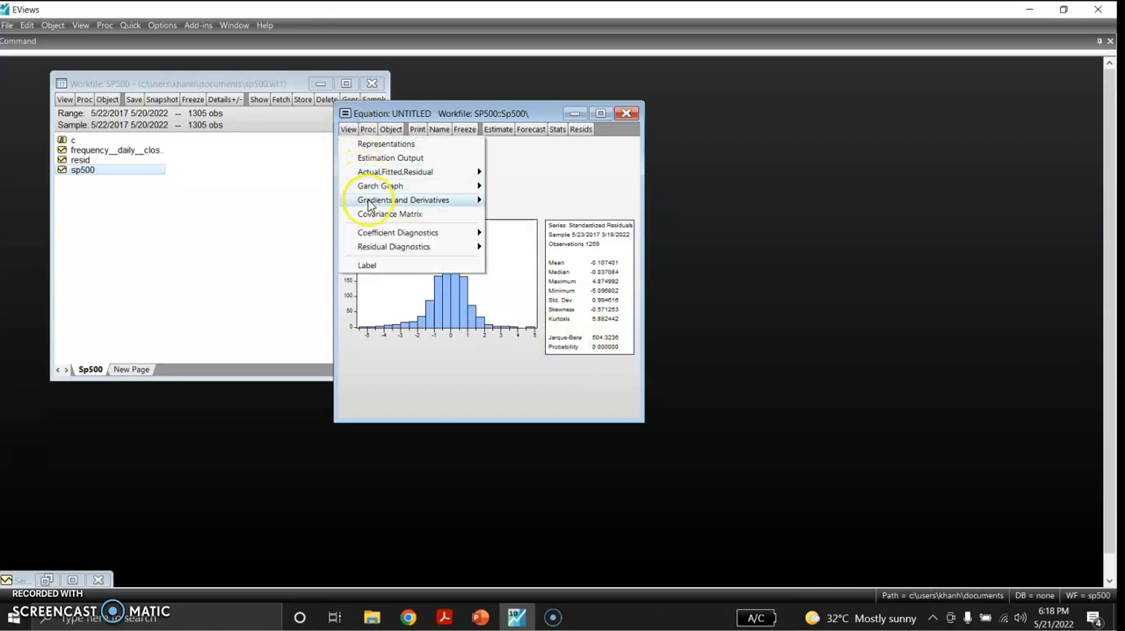
mouse_move(385, 247)
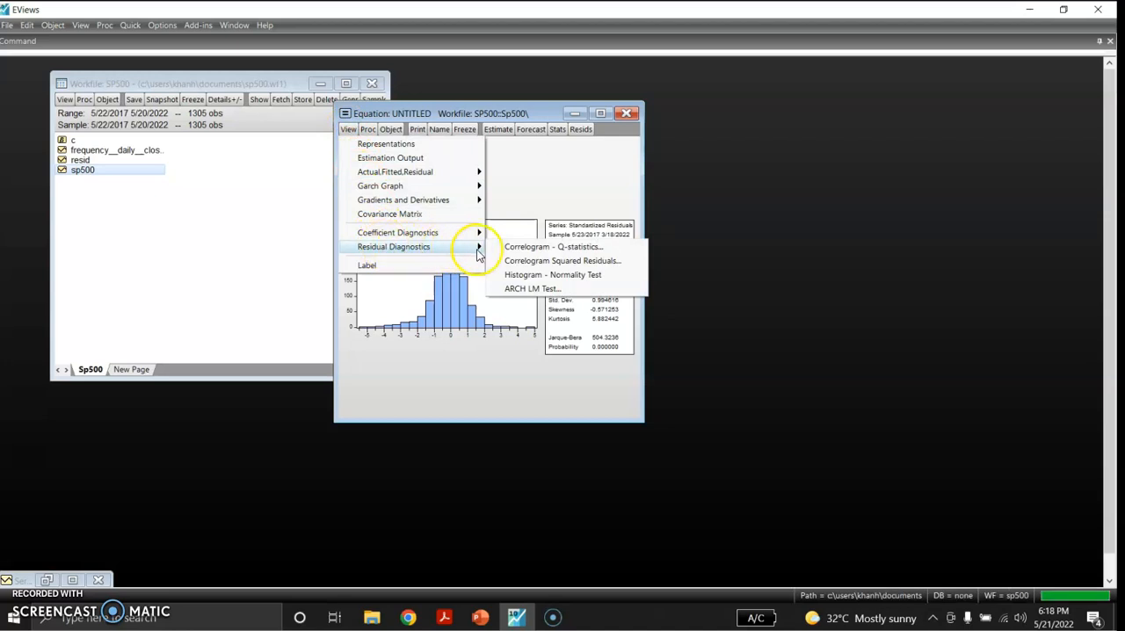
left_click(518, 288)
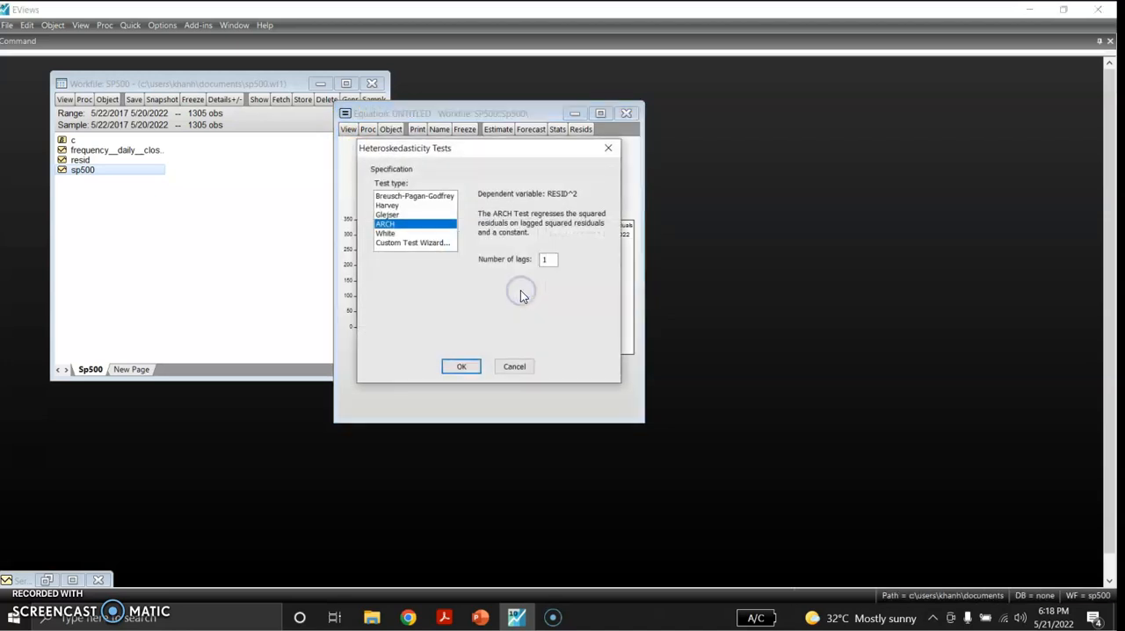
left_click(460, 368)
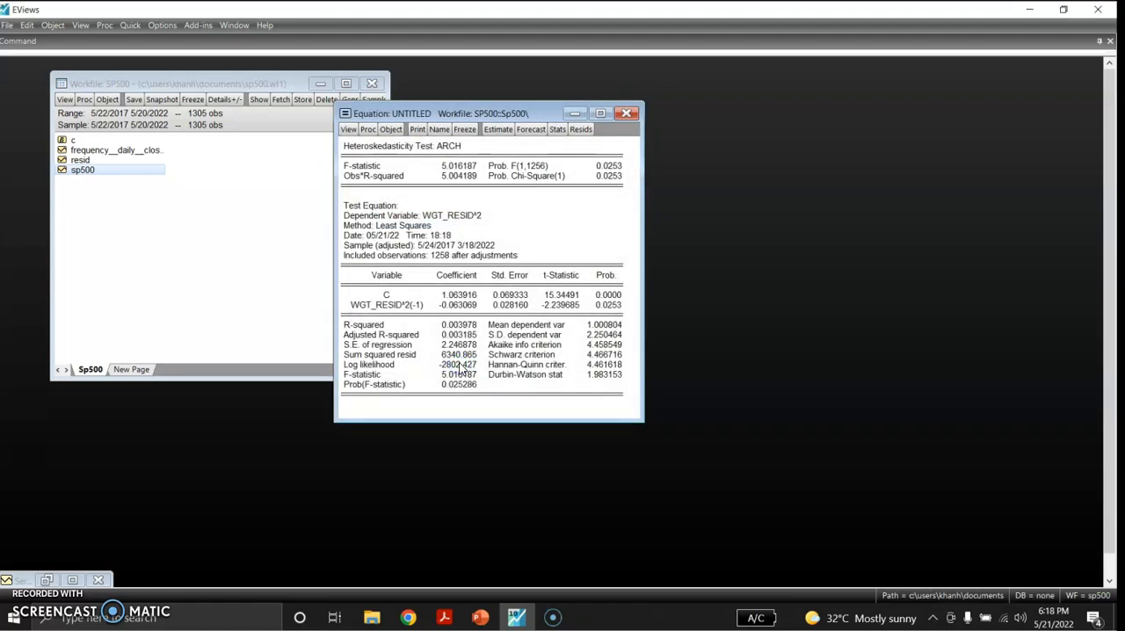
left_click(538, 177)
left_click(605, 178)
left_click(132, 26)
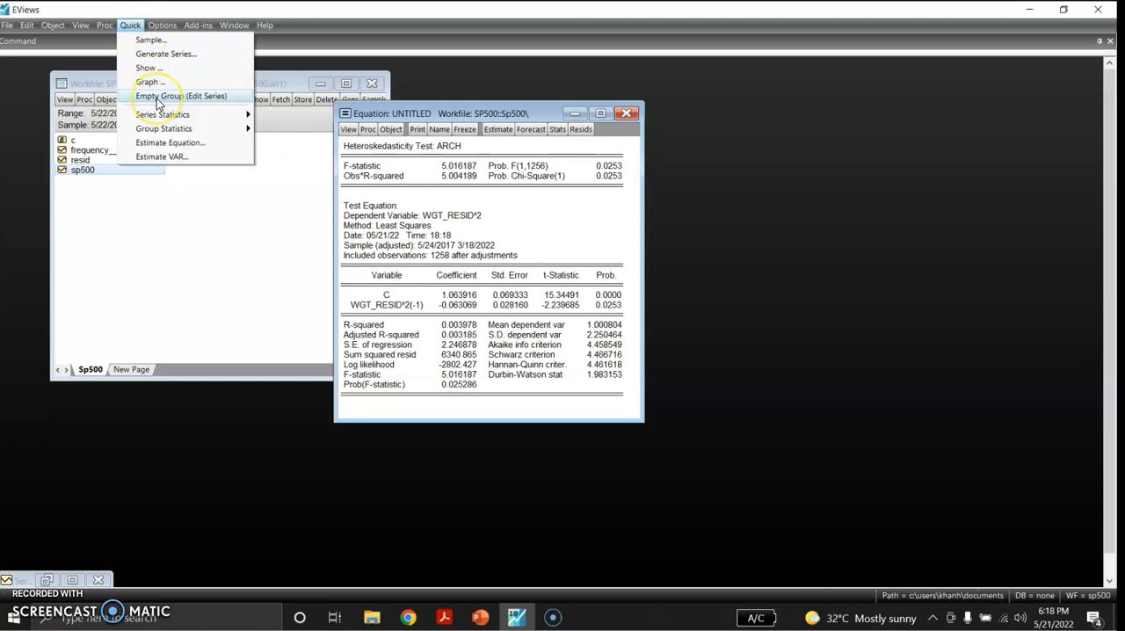
left_click(165, 143)
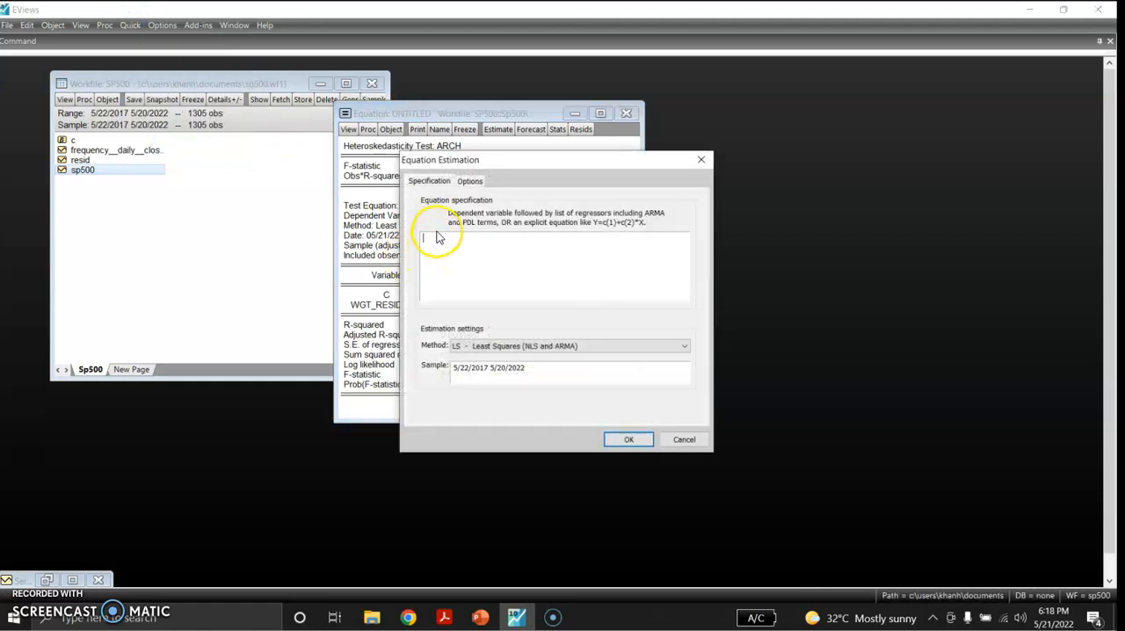
left_click(515, 348)
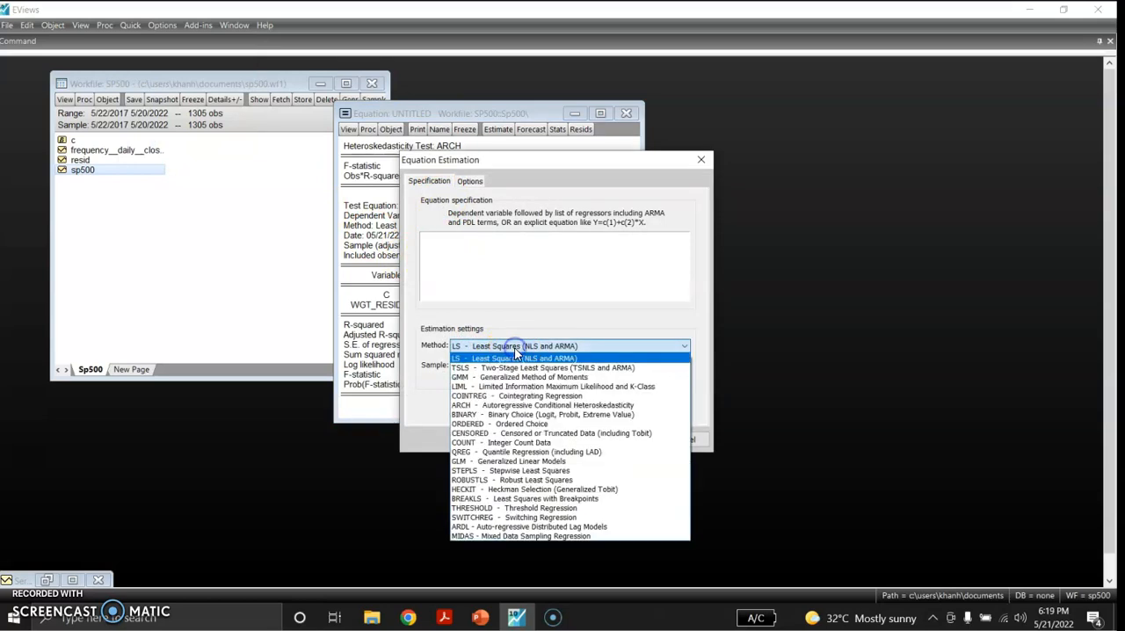
left_click(514, 405)
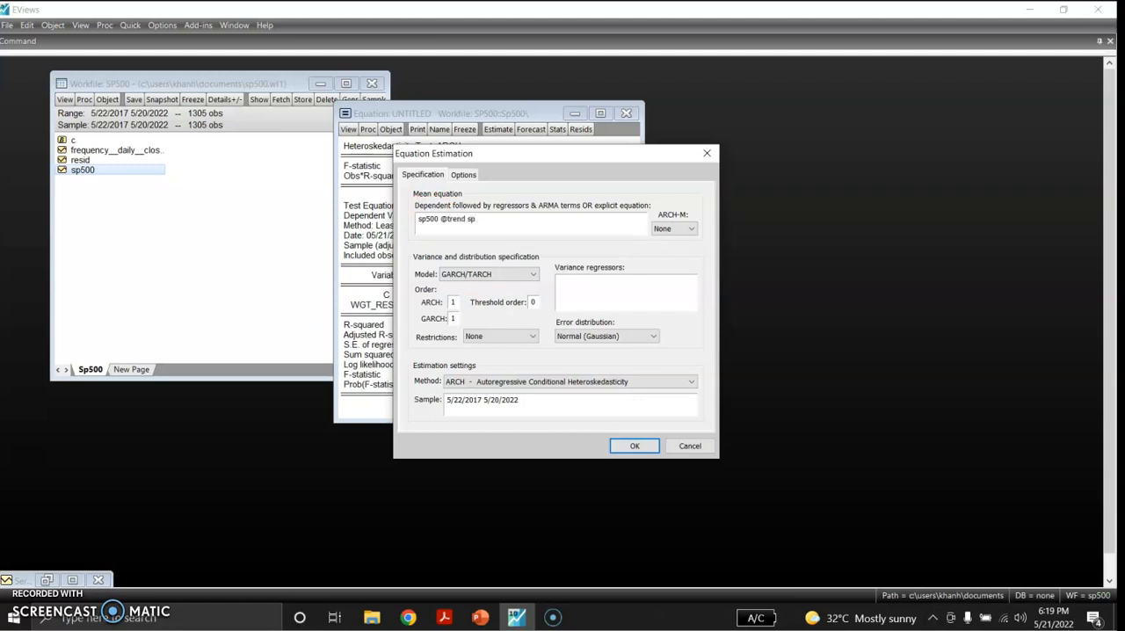
type("500(-1) expand")
left_click(503, 219)
type("@")
left_click(538, 218)
- Set ARCH-M to Variance and estimate the GARCH-in-mean equation, deleting the previous untitled equation
left_click(453, 304)
left_click(686, 228)
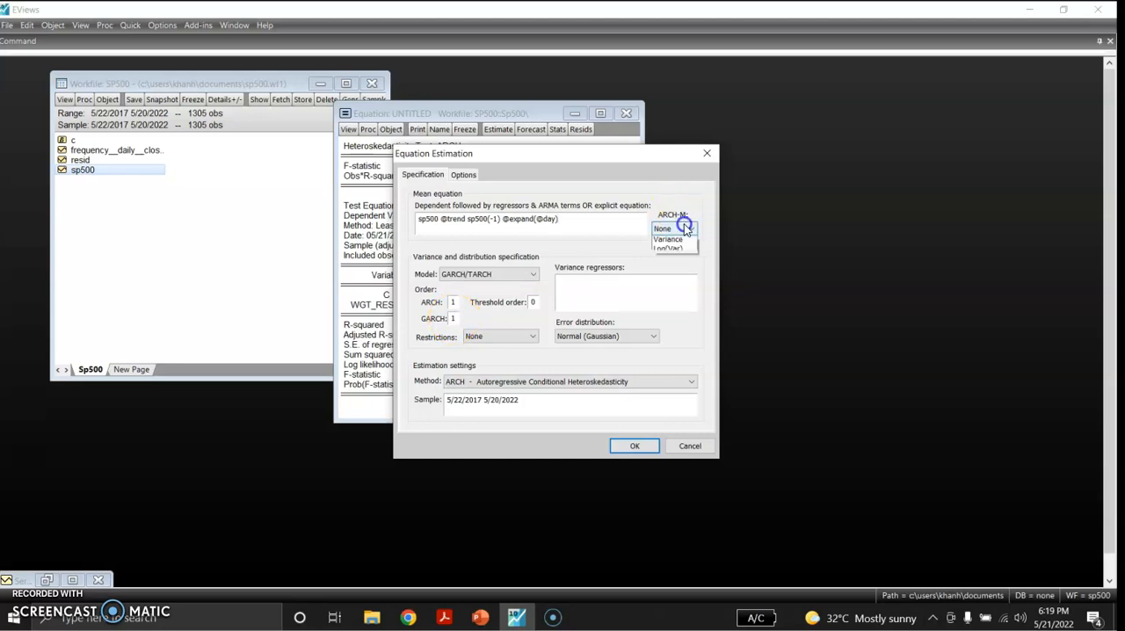
left_click(669, 260)
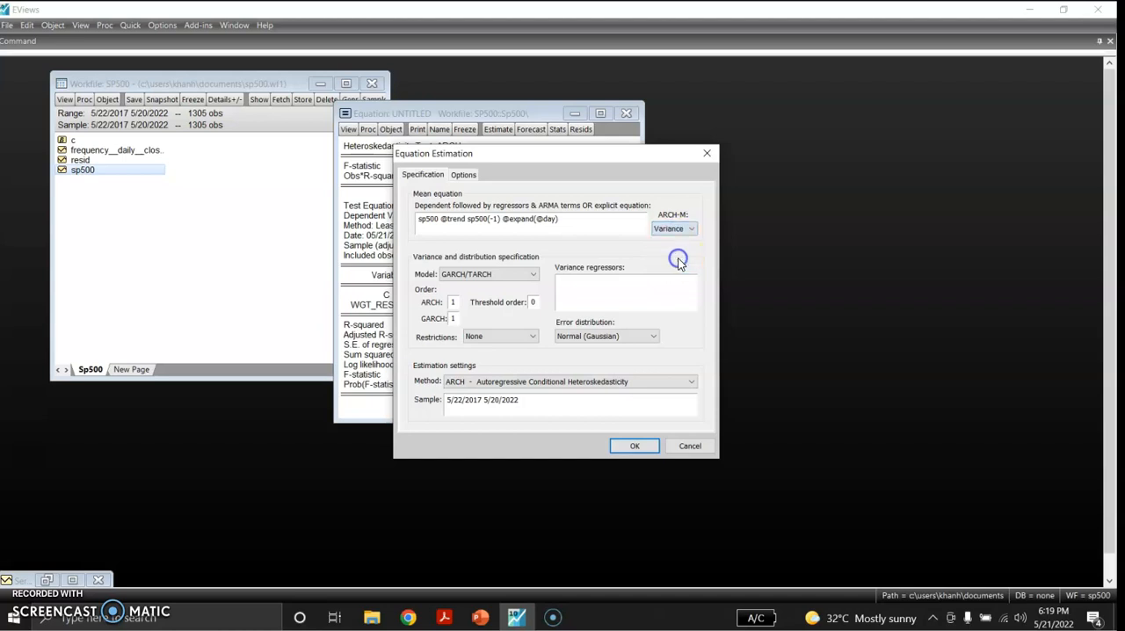
left_click(634, 446)
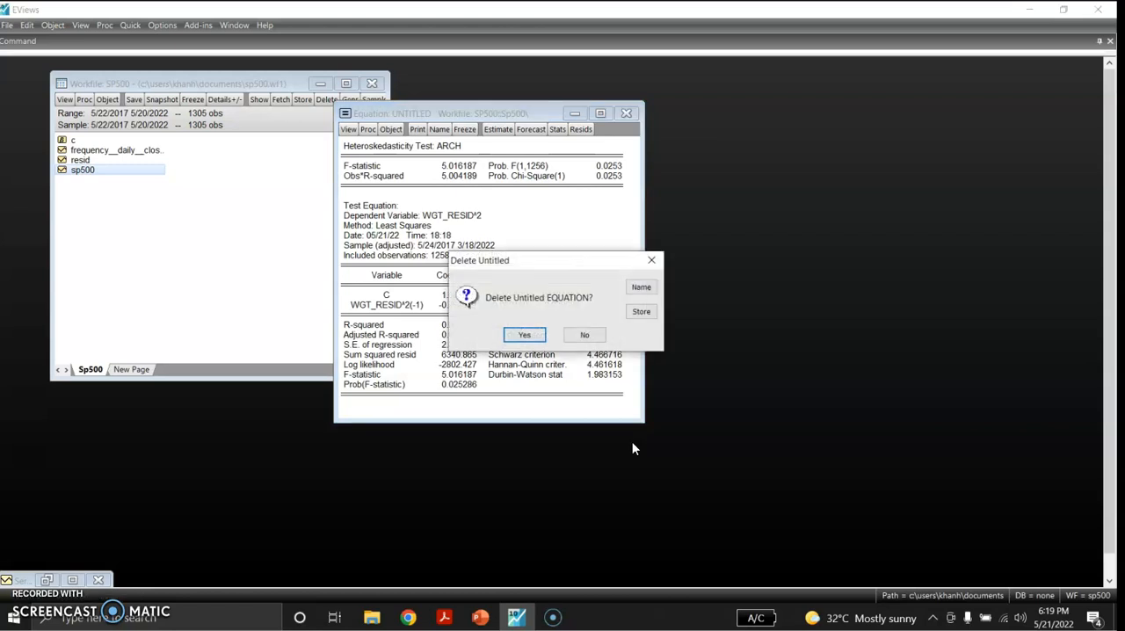
left_click(532, 337)
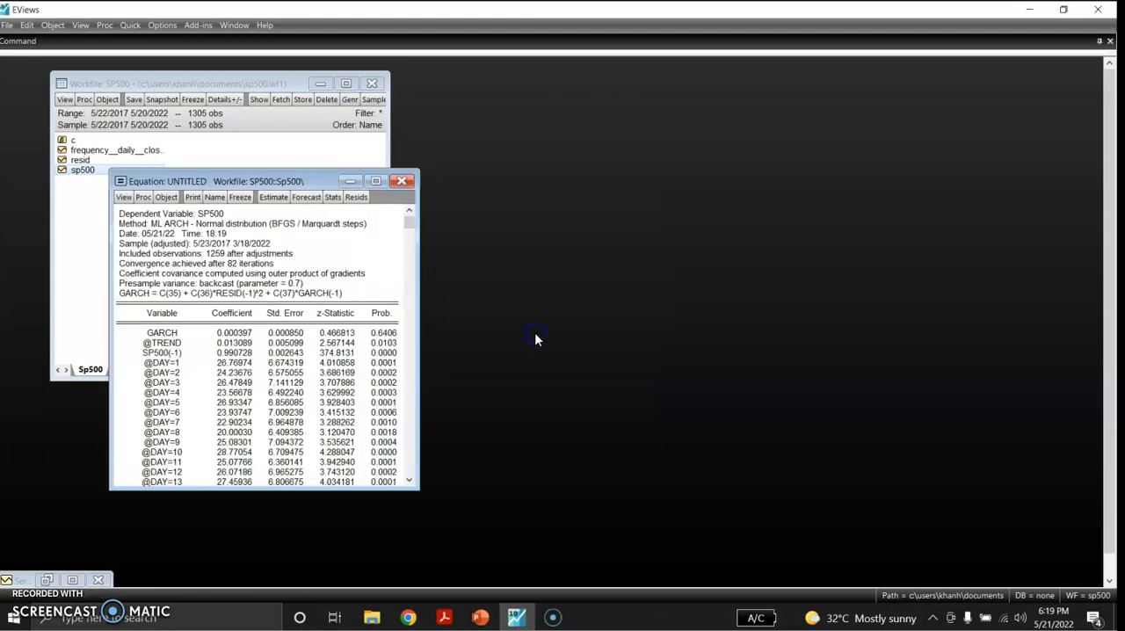
- Maximize the equation window and examine the mean equation coefficients, variance equation and fit statistics
left_click(374, 181)
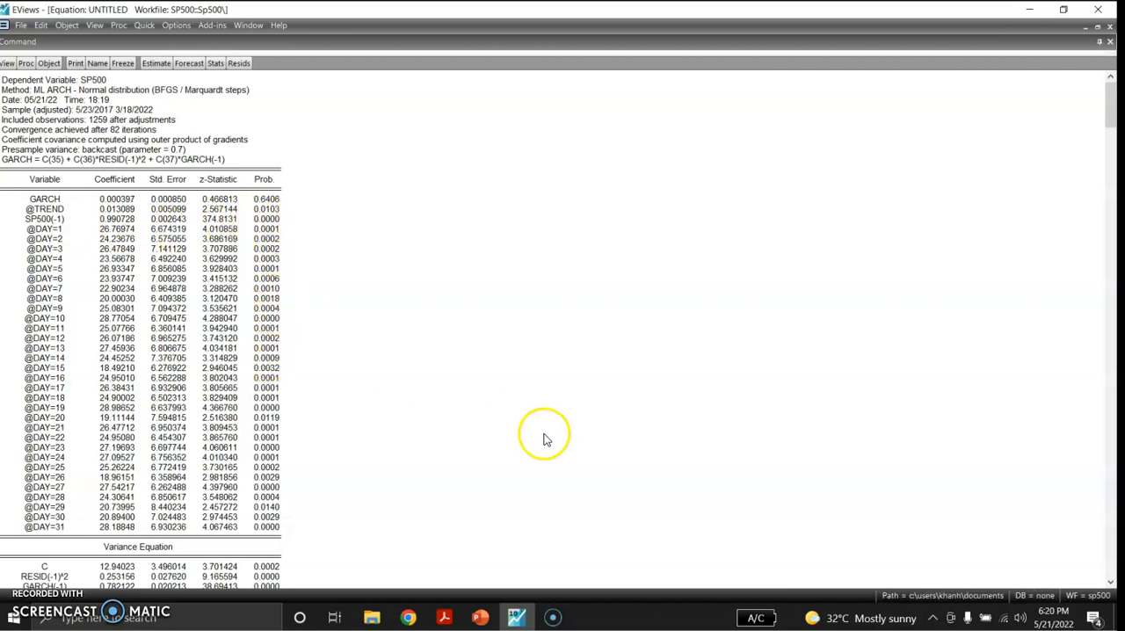
left_click_drag(1112, 114, 1116, 322)
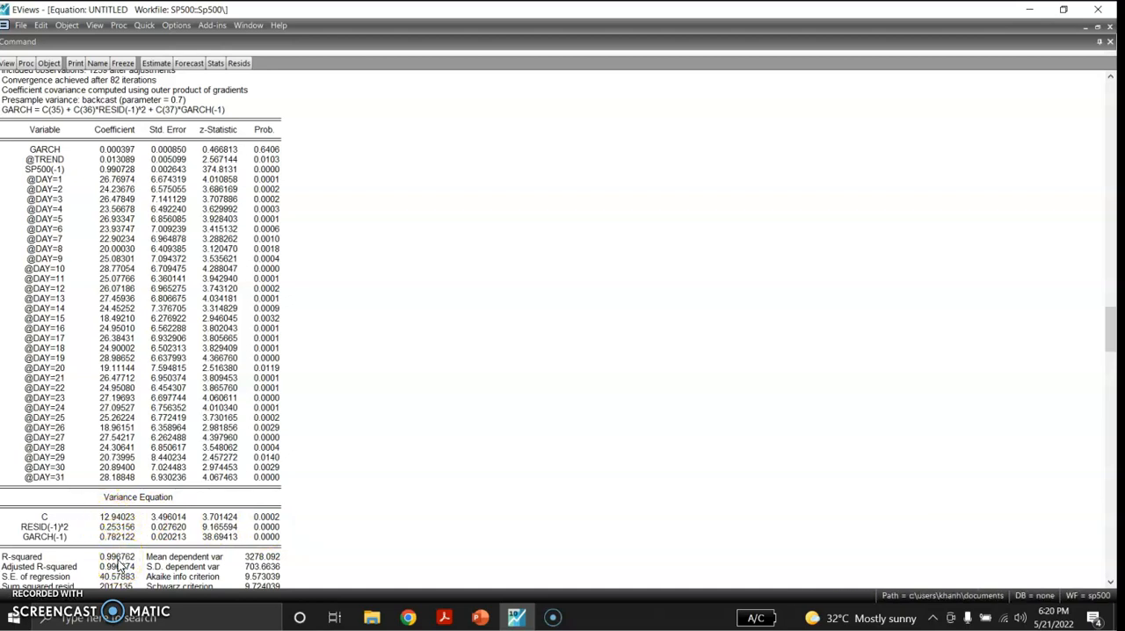
left_click_drag(1109, 325, 1116, 496)
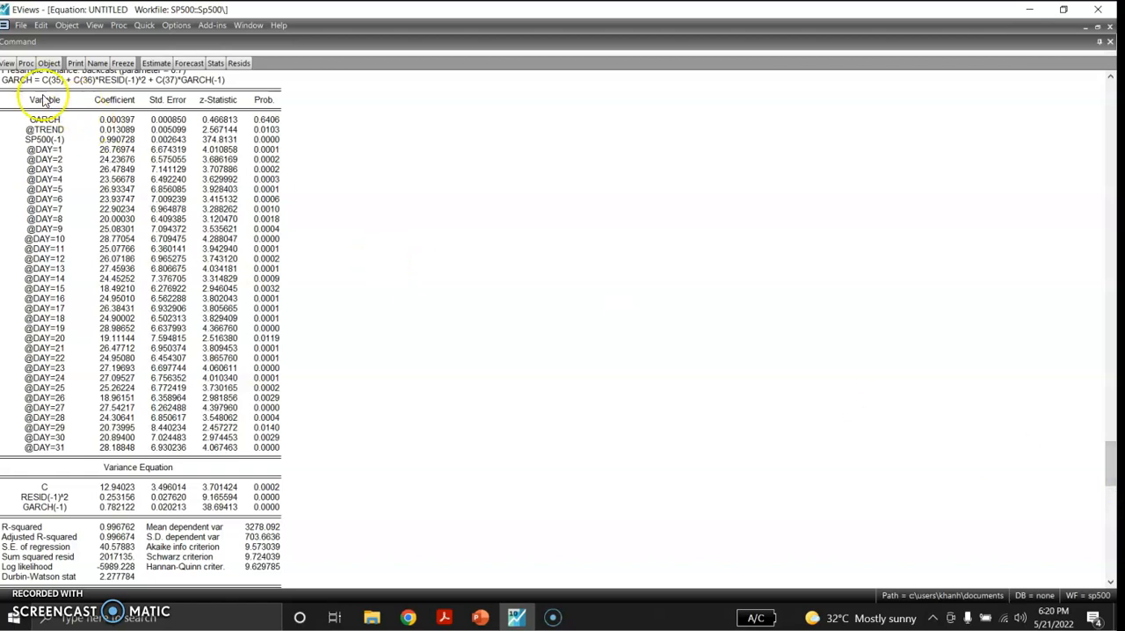
- Display the Q-statistics correlogram of the GARCH-in-mean equation's standardized residuals with 36 lags and examine its probabilities
left_click(7, 63)
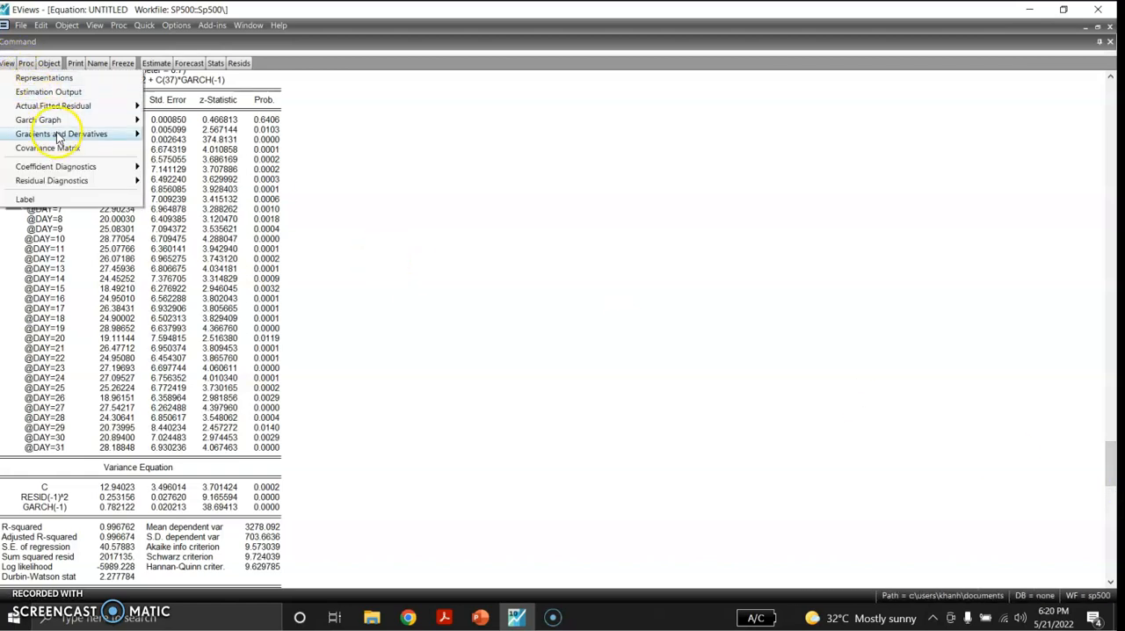
mouse_move(85, 185)
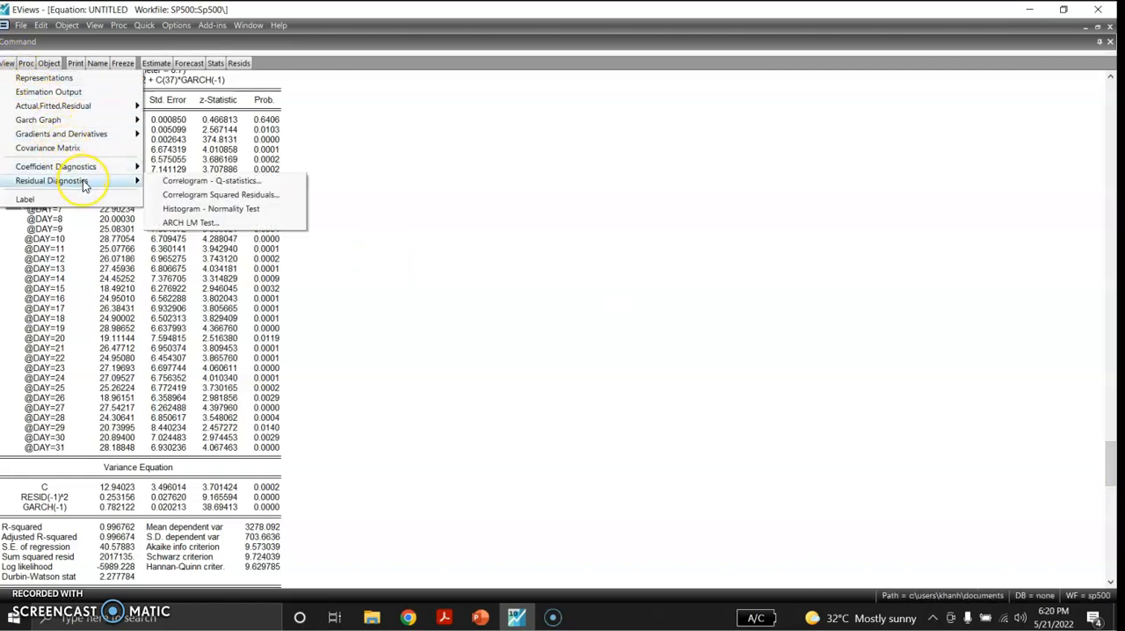
left_click(174, 180)
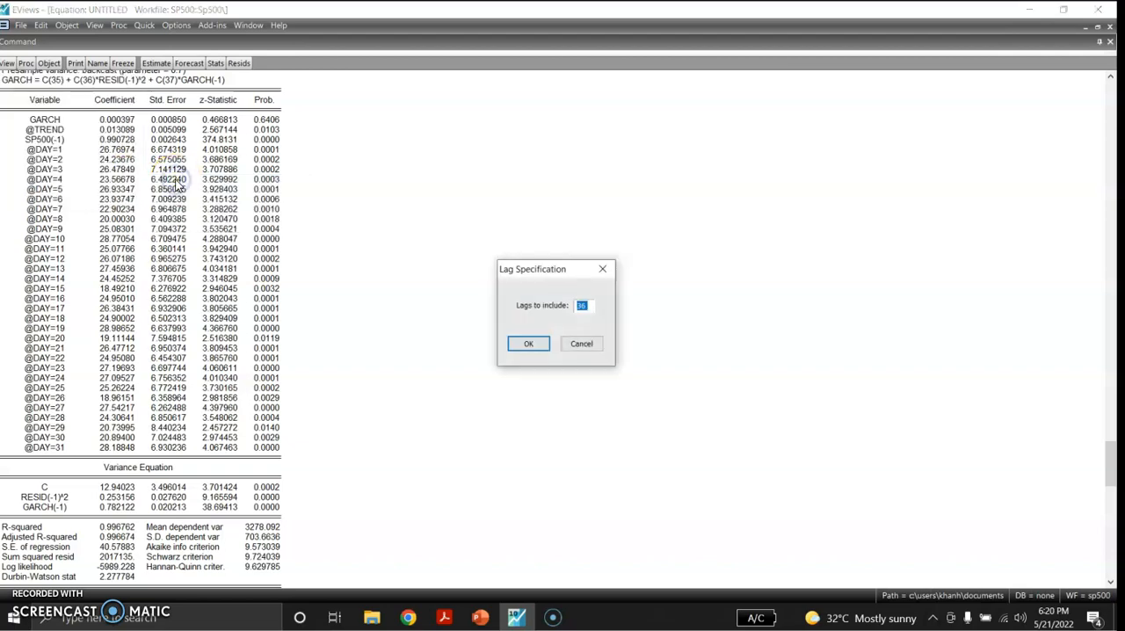
left_click(525, 344)
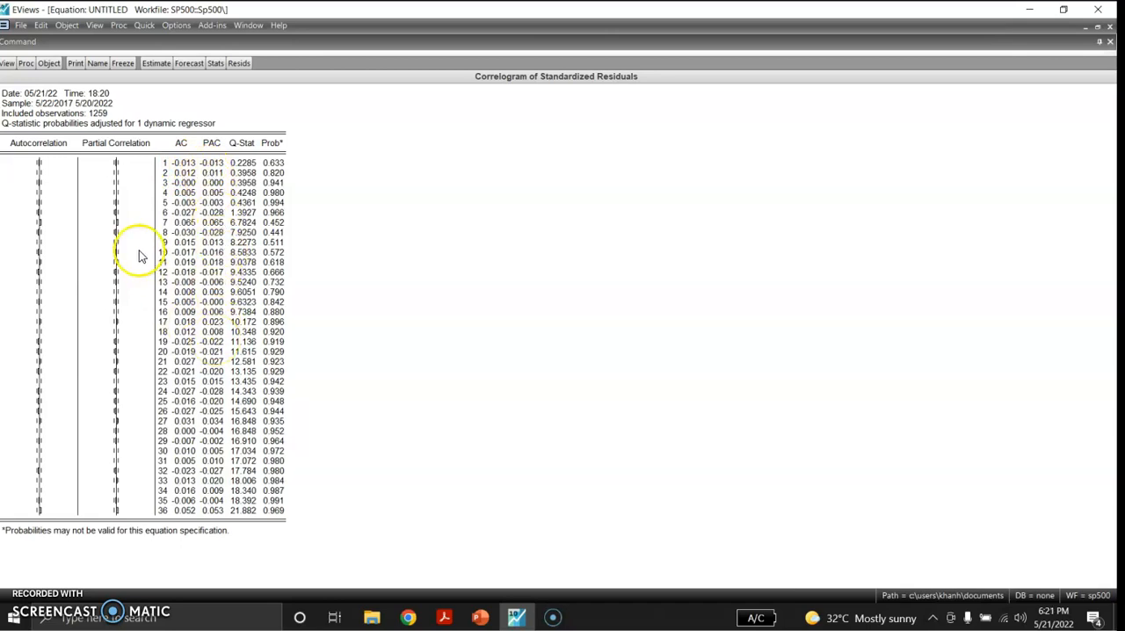
- Display the correlogram of the squared standardized residuals with 36 lags and examine its probabilities
left_click(7, 67)
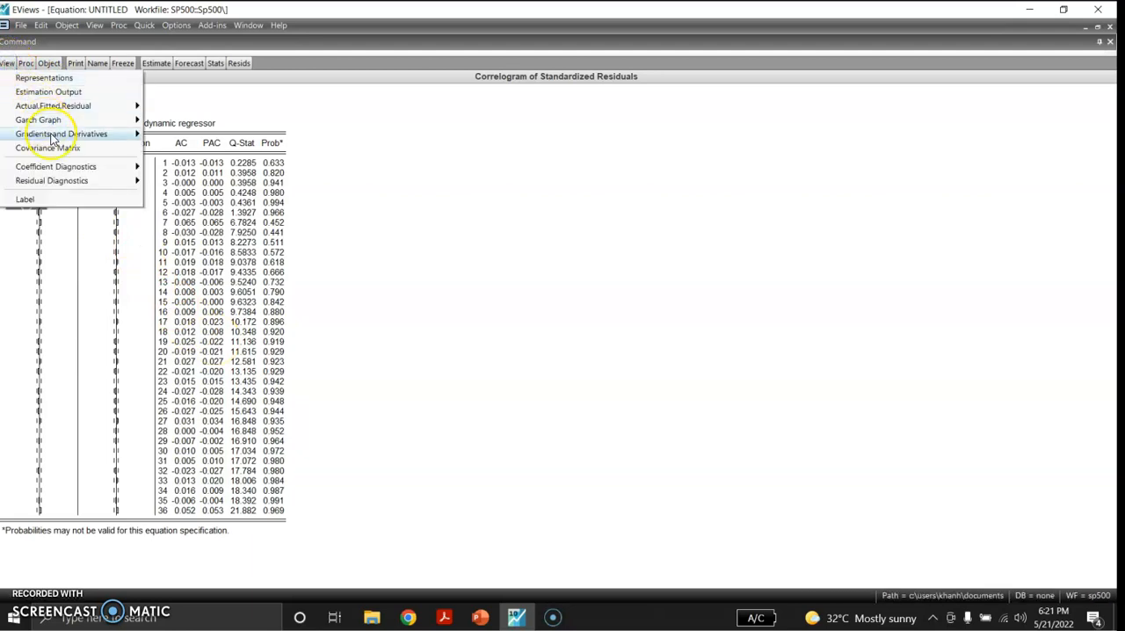
mouse_move(84, 182)
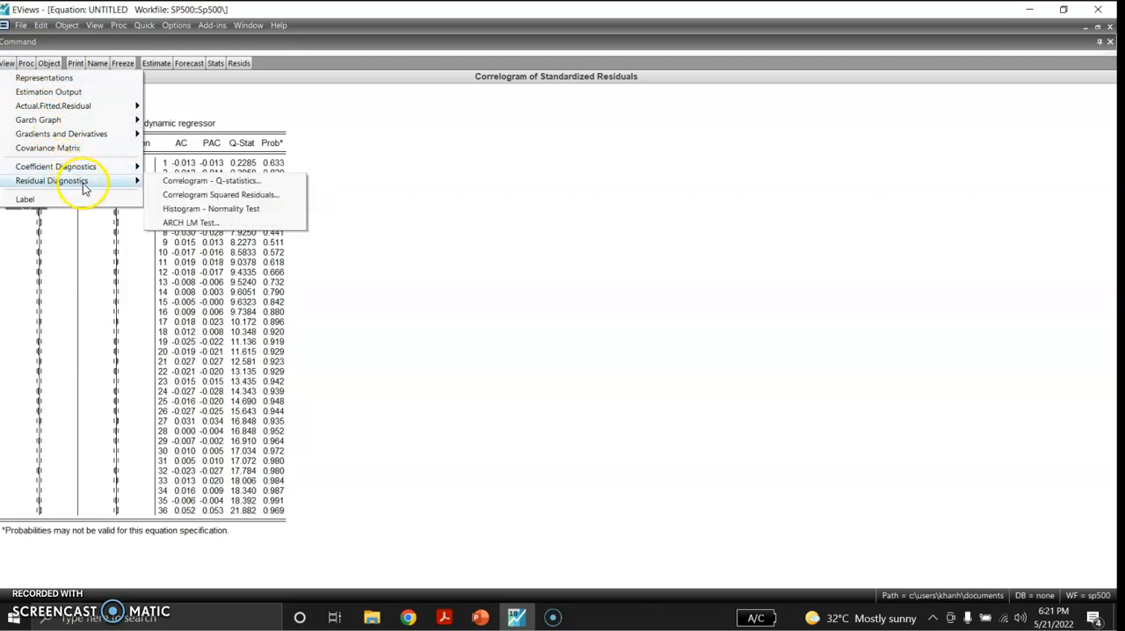
left_click(188, 196)
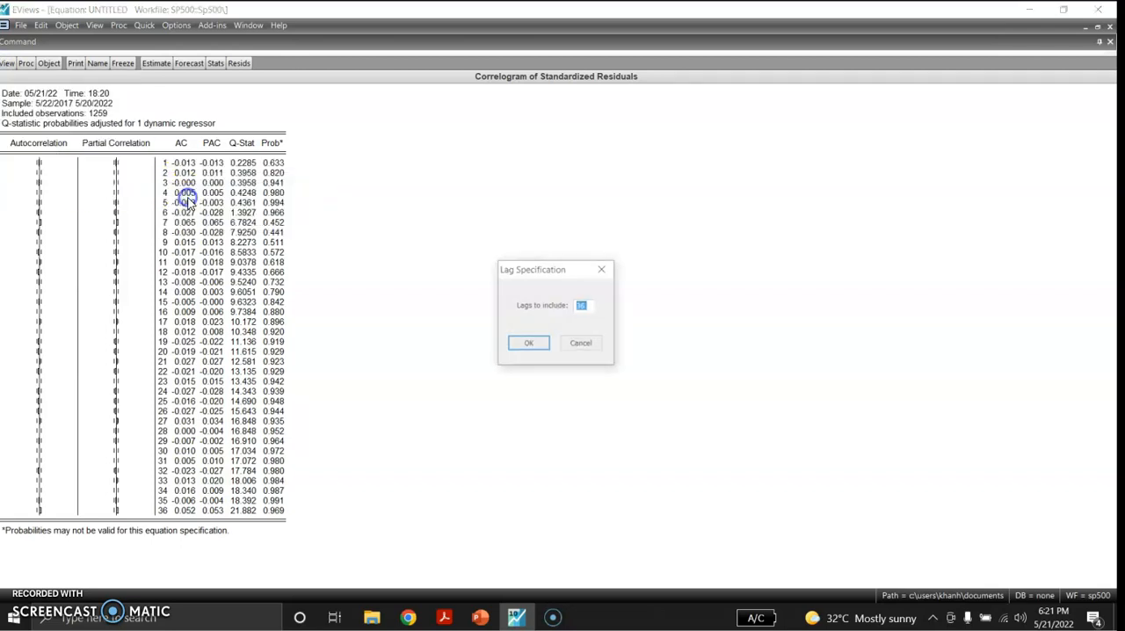
left_click(528, 345)
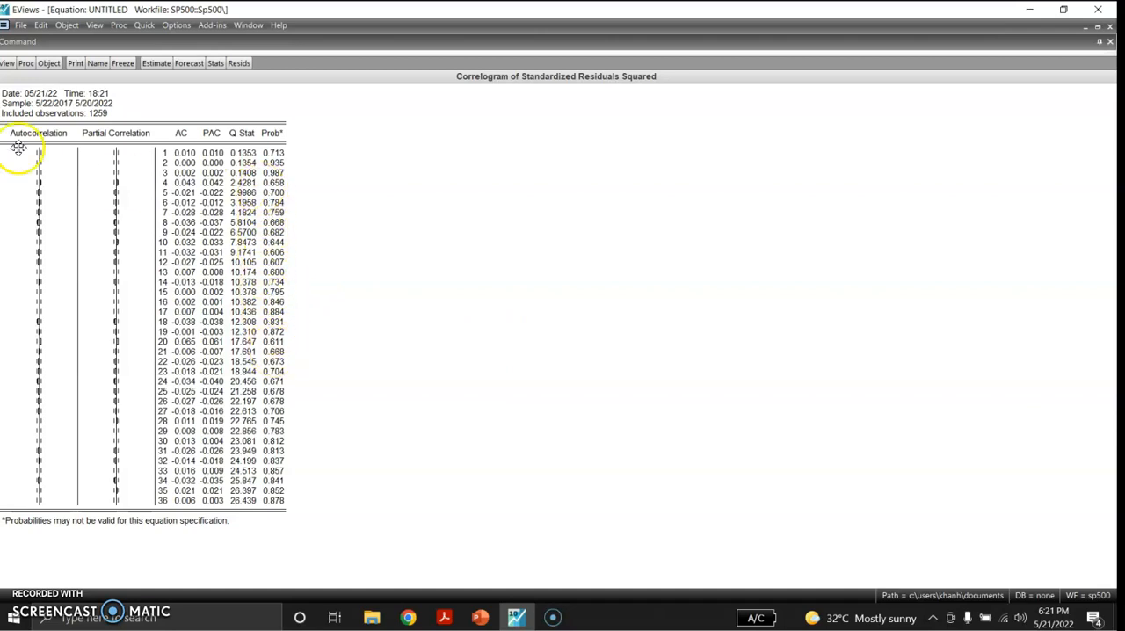
- Run the histogram normality test on the standardized residuals and check the Jarque-Bera statistic and its probability
left_click(7, 64)
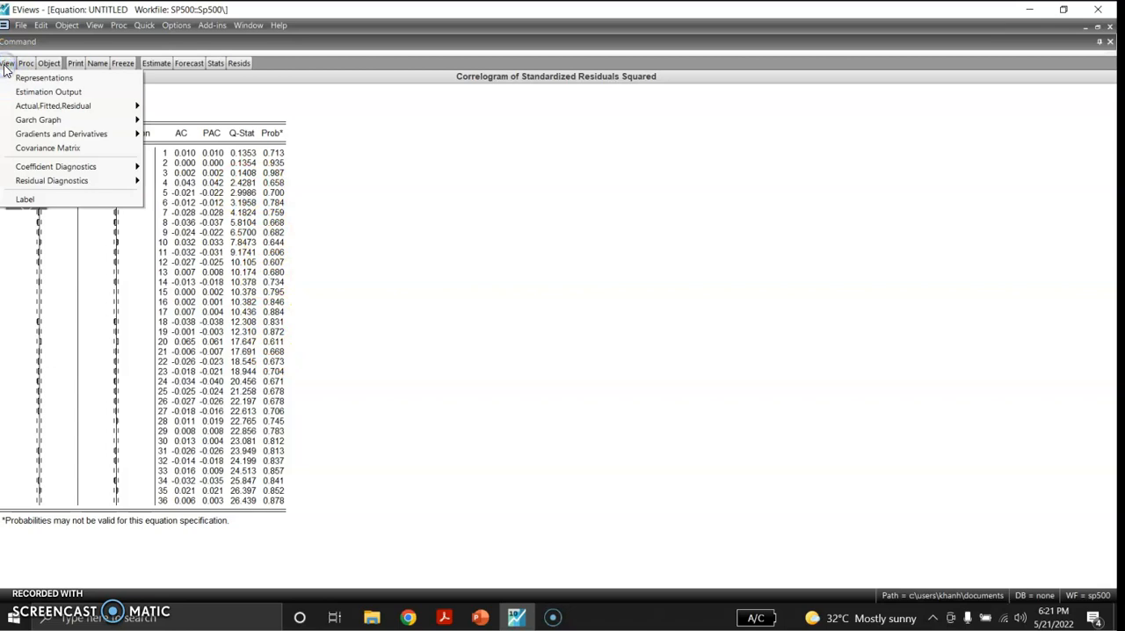
mouse_move(111, 181)
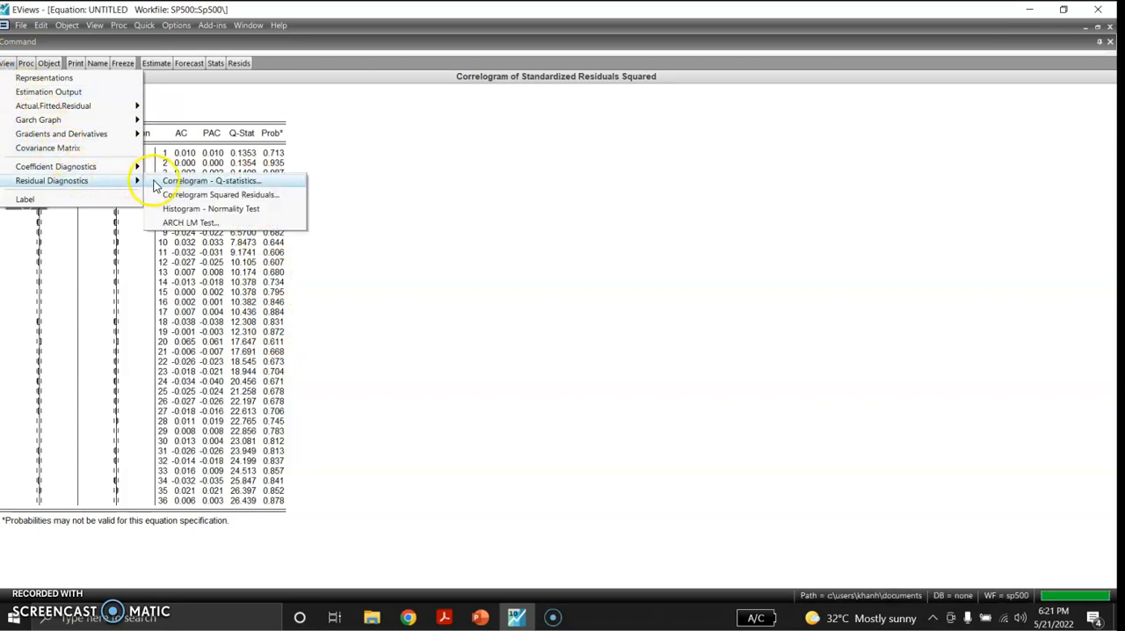
left_click(195, 210)
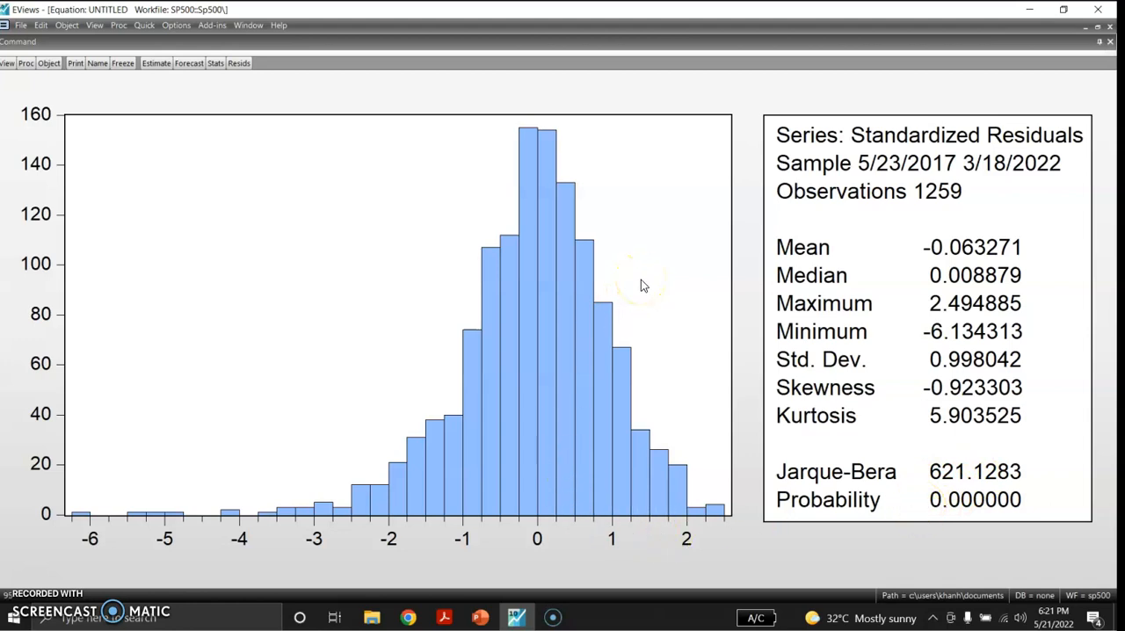
- Run the ARCH LM heteroskedasticity test with 1 lag on the GARCH-in-mean residuals and examine its test statistics
left_click(9, 65)
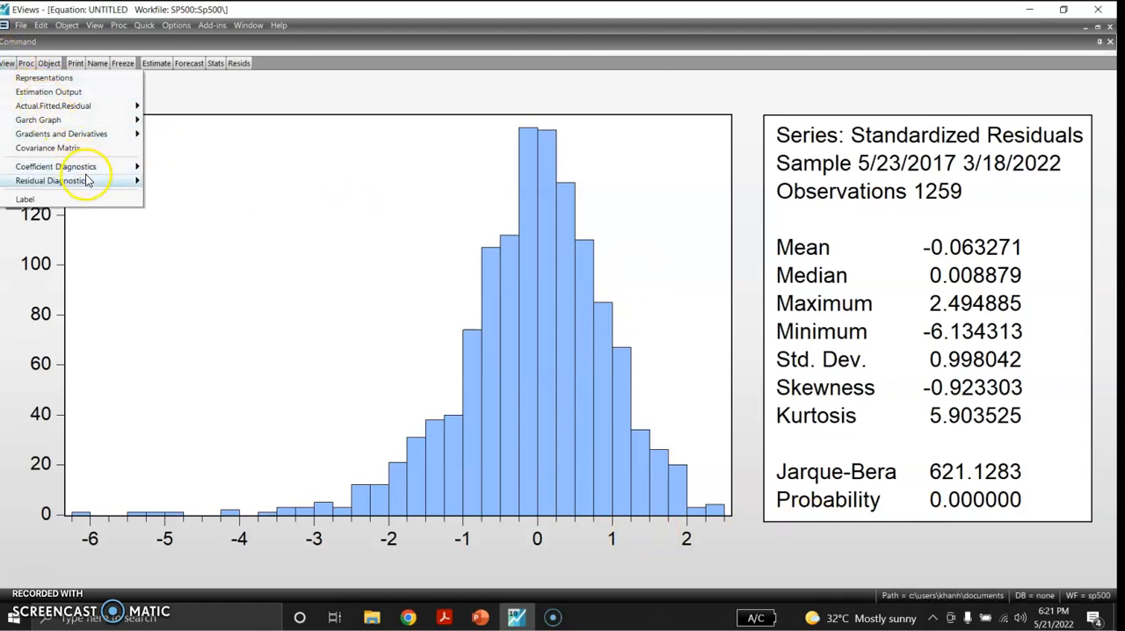
mouse_move(95, 181)
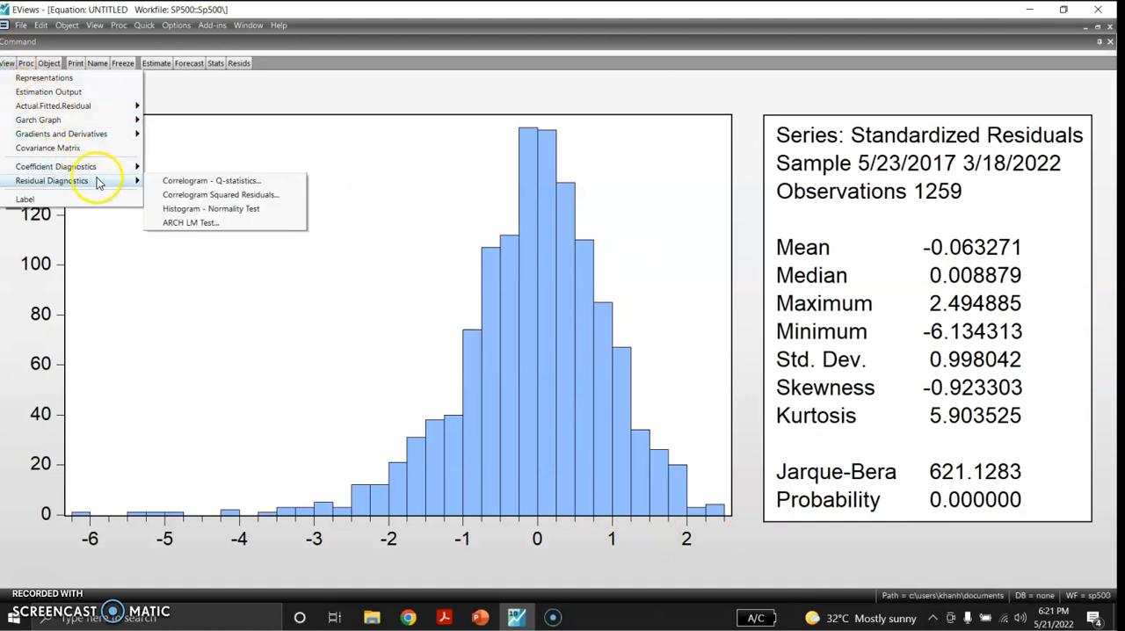
left_click(186, 223)
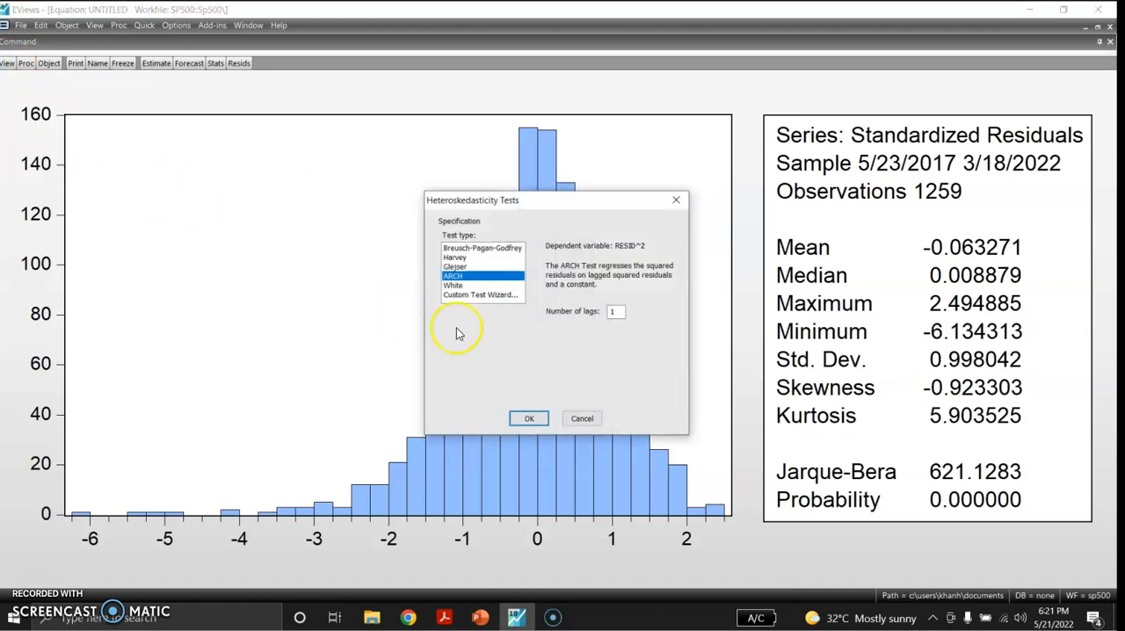
left_click(529, 418)
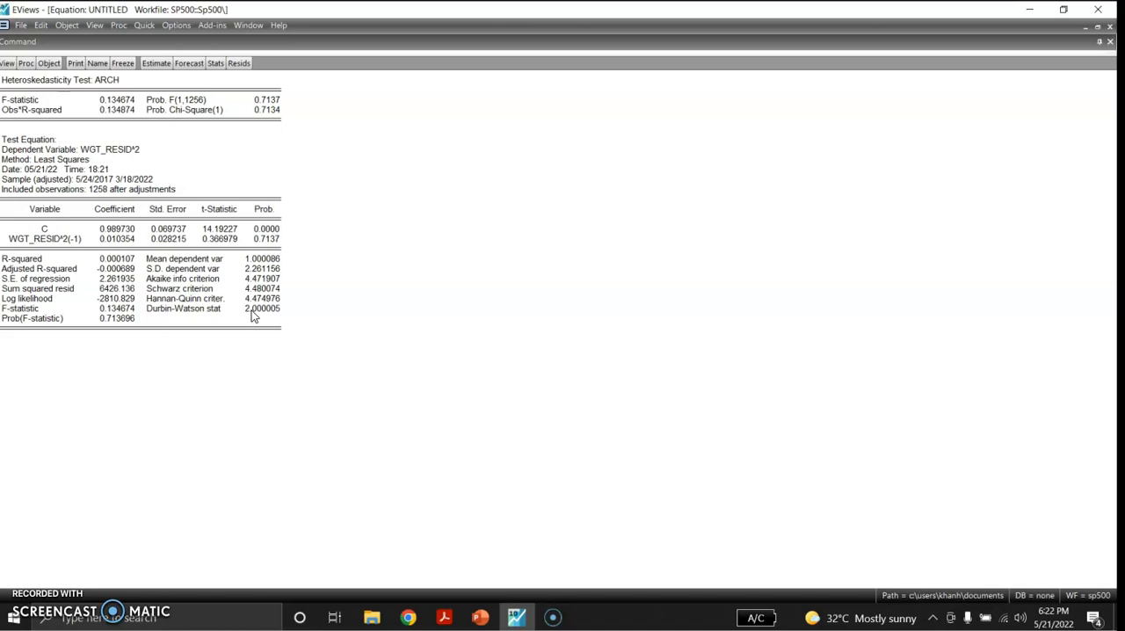
left_click(268, 373)
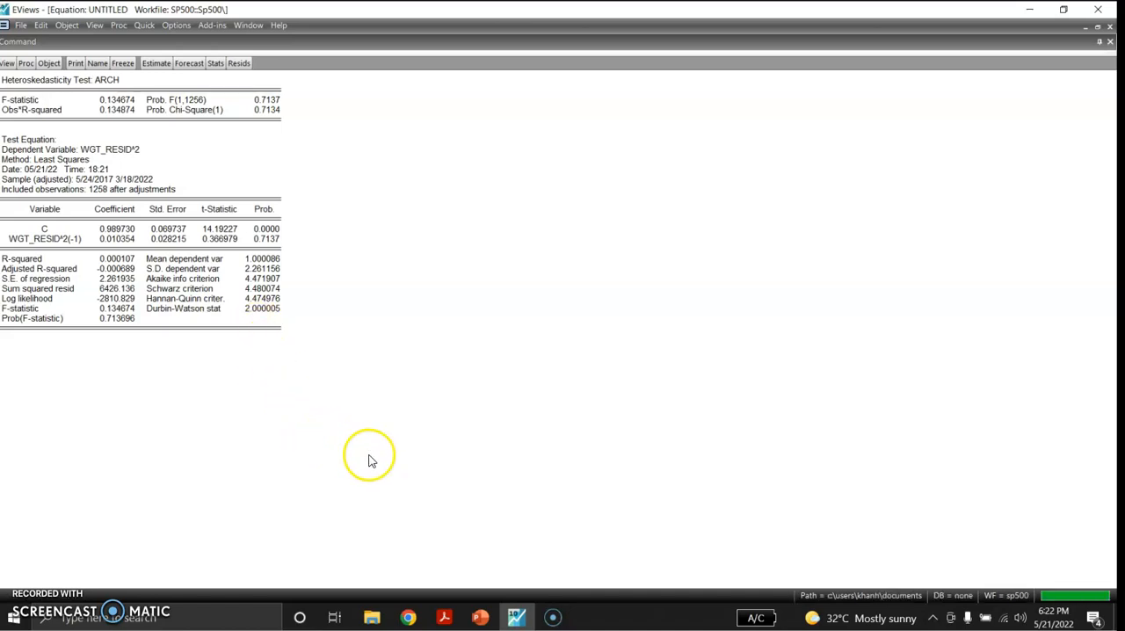
- Switch to PowerPoint and start the slide show from the "Thanks for your attention!" slide
left_click(480, 617)
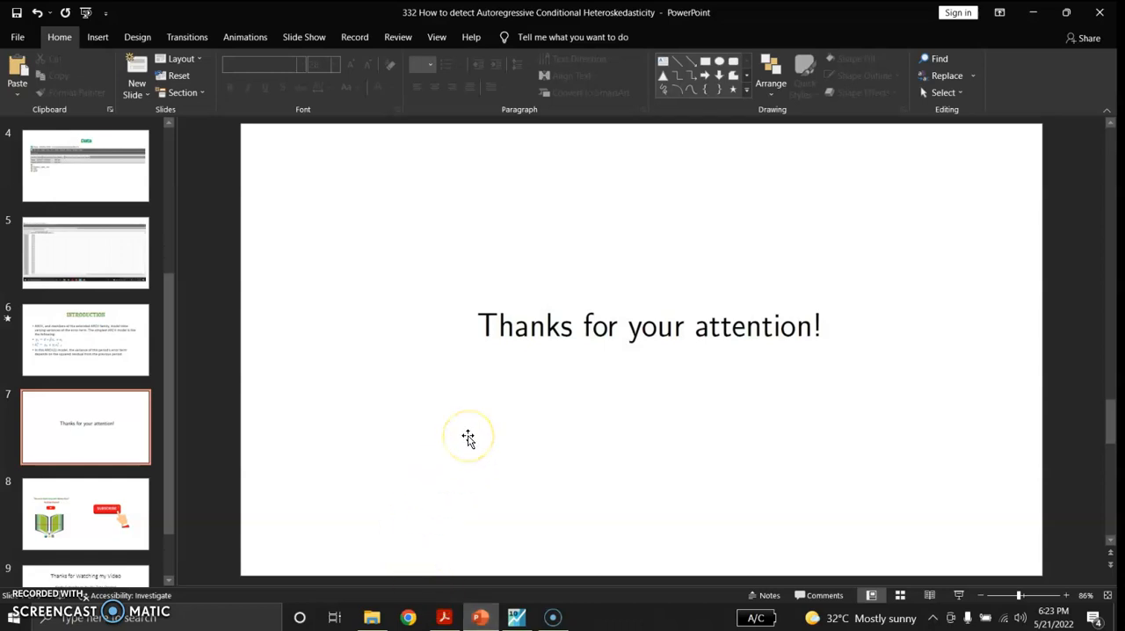
left_click(957, 595)
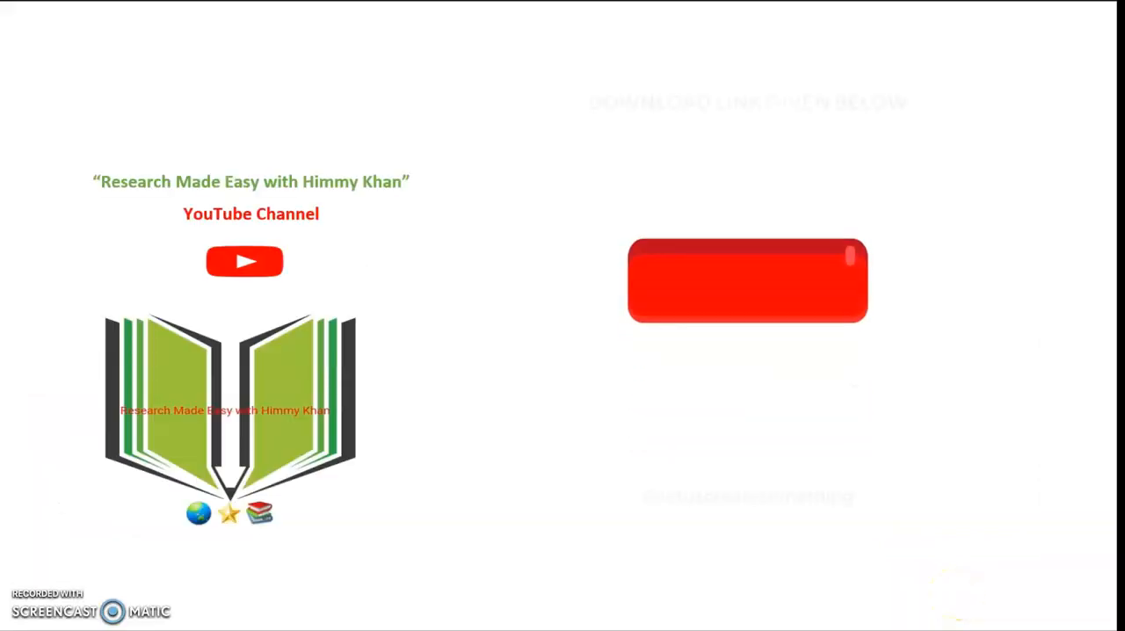